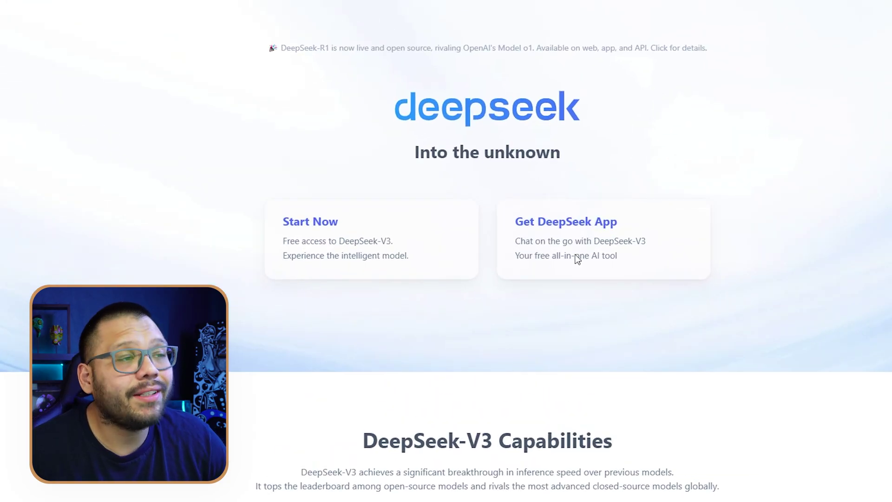
# Start the free DeepSeek-V3 chat from the Start Now card on DeepSeek's home page.
pyautogui.moveTo(582, 245)
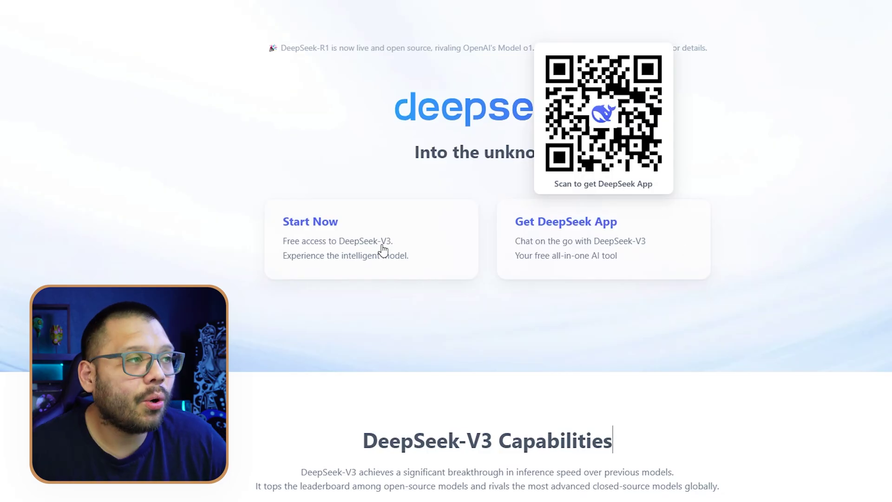
pyautogui.click(328, 253)
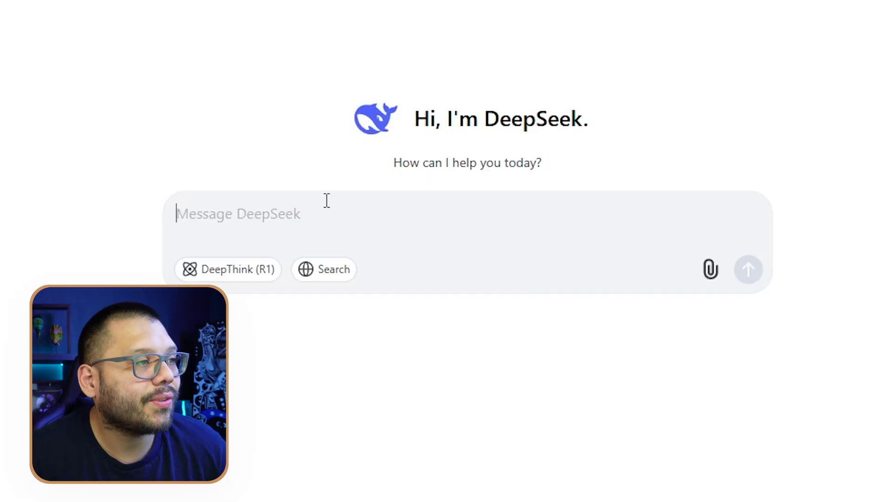
# Paste and send the question asking for the most popular dropshipping niches in 2025.
pyautogui.write('"What are some of the most popular dropshipping niches today in 2025')
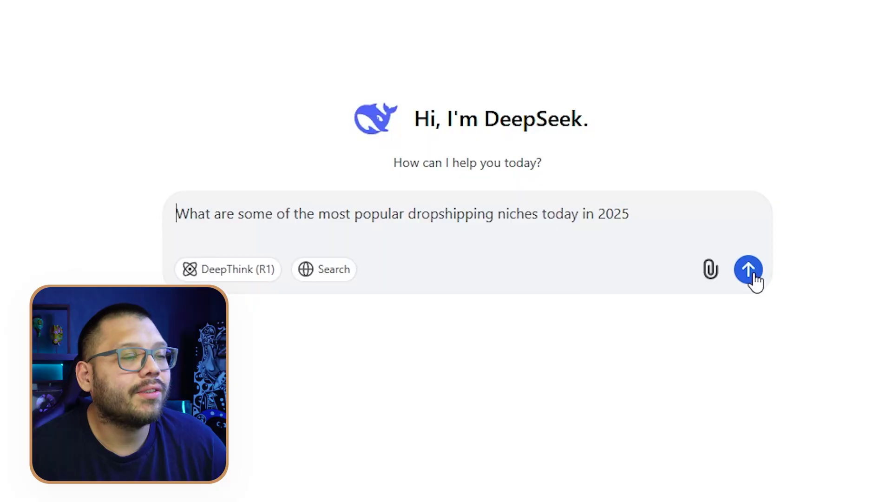
pyautogui.click(749, 271)
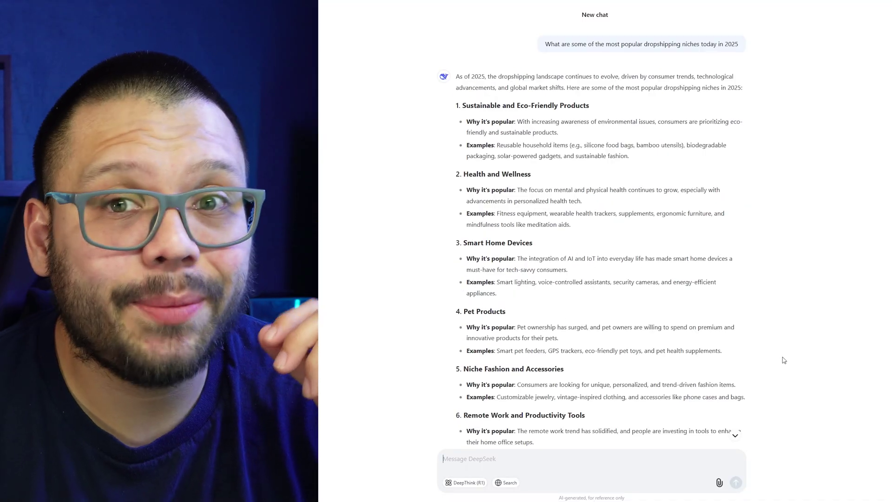
pyautogui.scroll(-10, 784, 360)
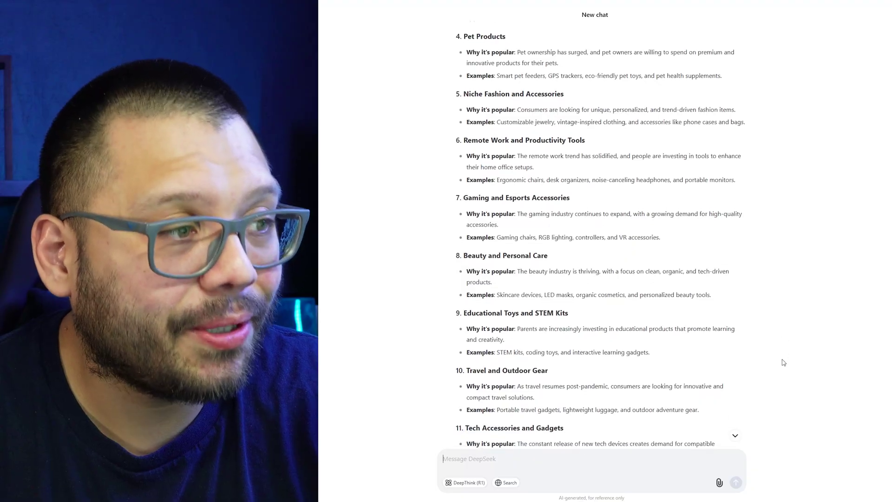
pyautogui.scroll(-5, 784, 363)
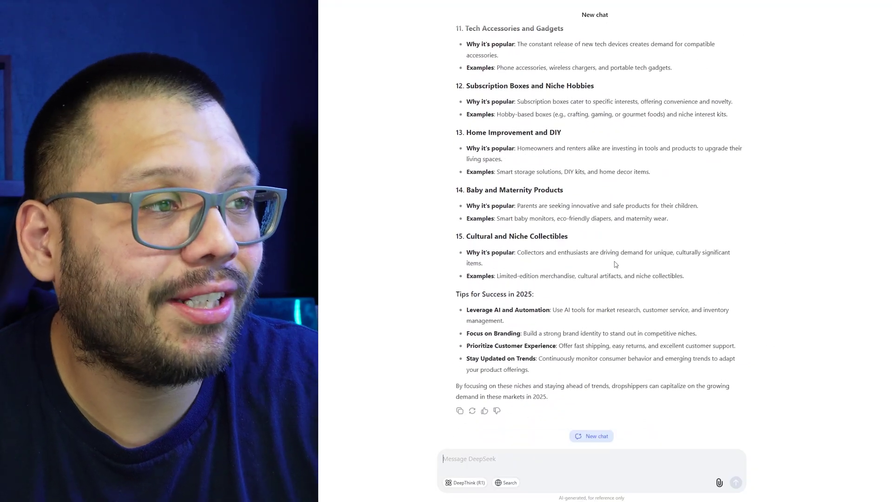
pyautogui.scroll(10, 616, 264)
pyautogui.scroll(5, 614, 271)
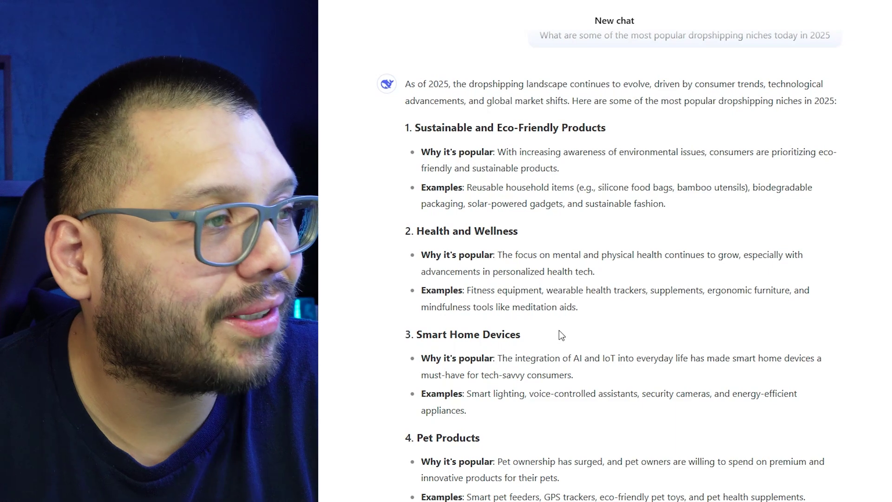
pyautogui.moveTo(417, 335); pyautogui.dragTo(521, 335)
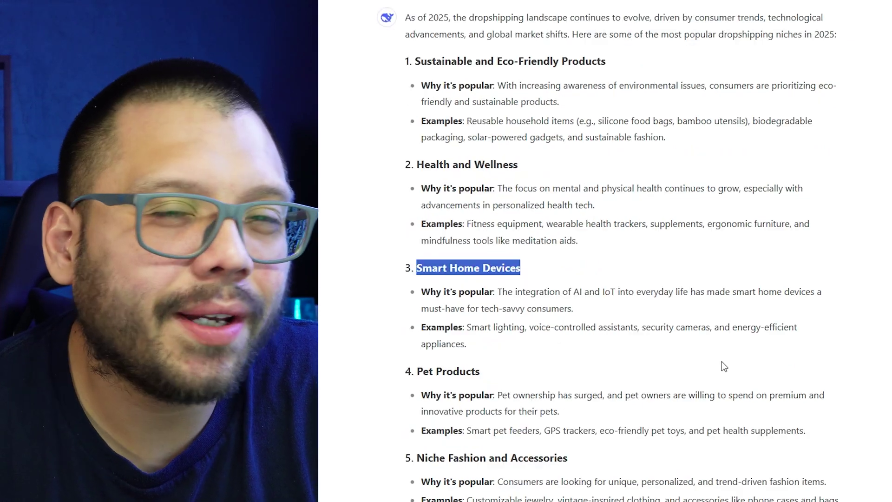
pyautogui.scroll(-3, 567, 403)
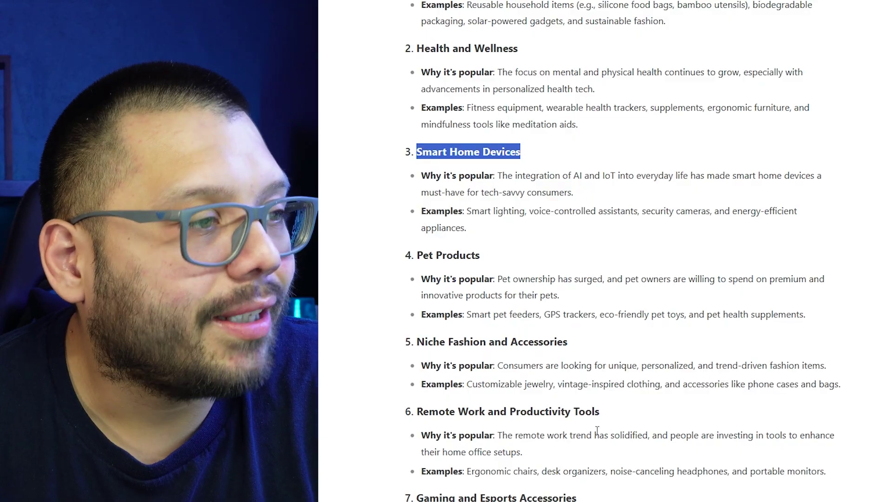
pyautogui.scroll(-4, 605, 435)
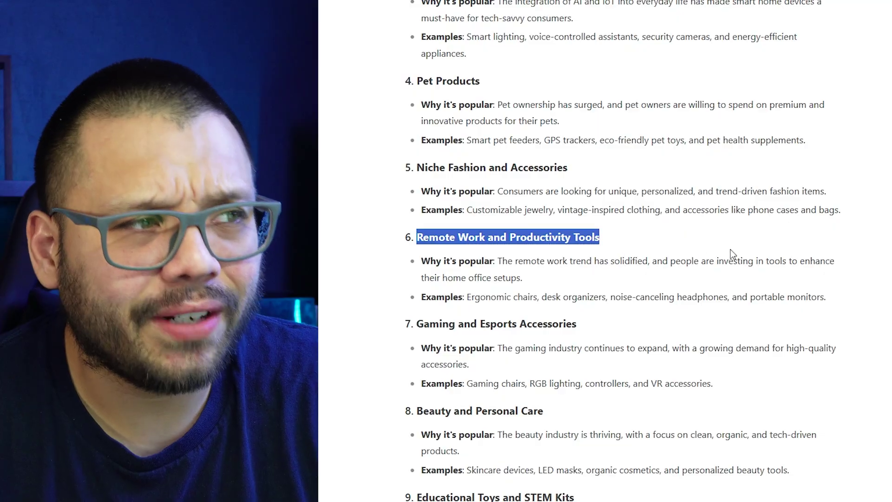
pyautogui.scroll(-4, 699, 253)
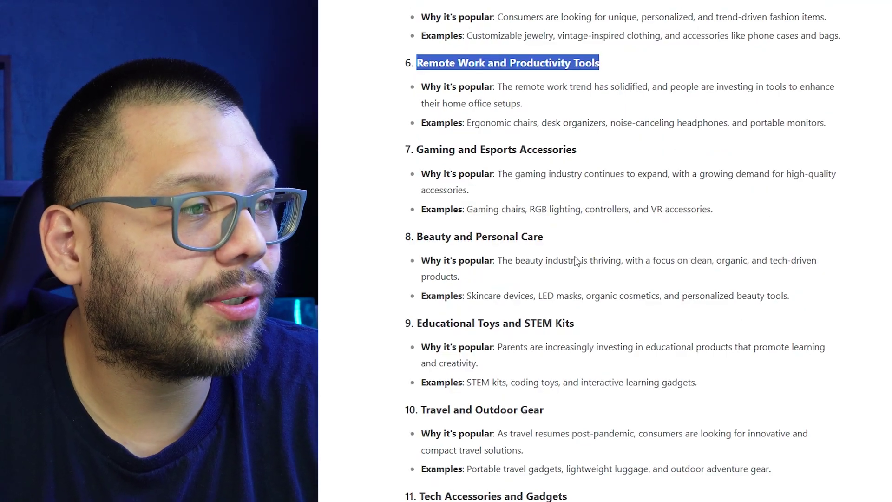
pyautogui.scroll(-3, 656, 365)
pyautogui.scroll(-8, 604, 353)
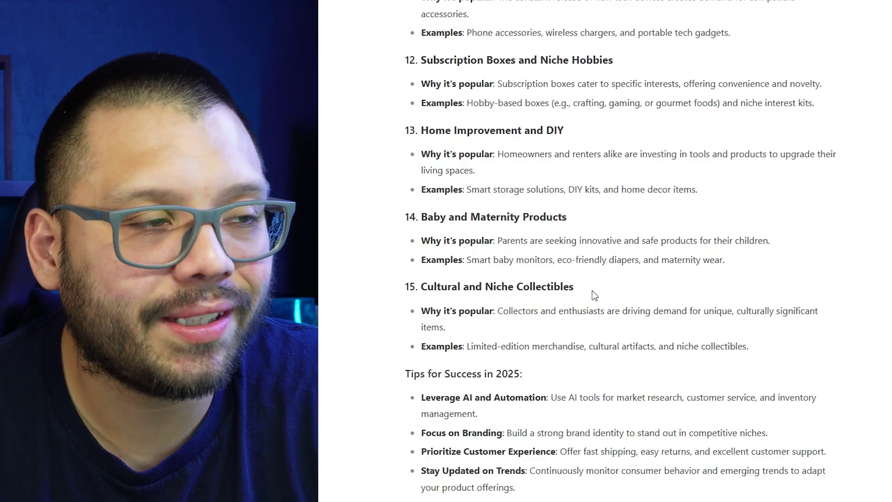
pyautogui.scroll(8, 600, 382)
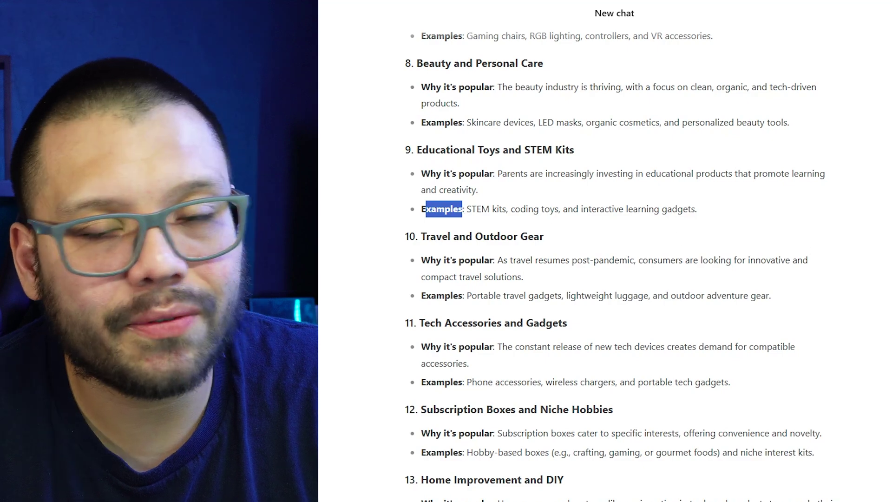
pyautogui.scroll(-12, 743, 129)
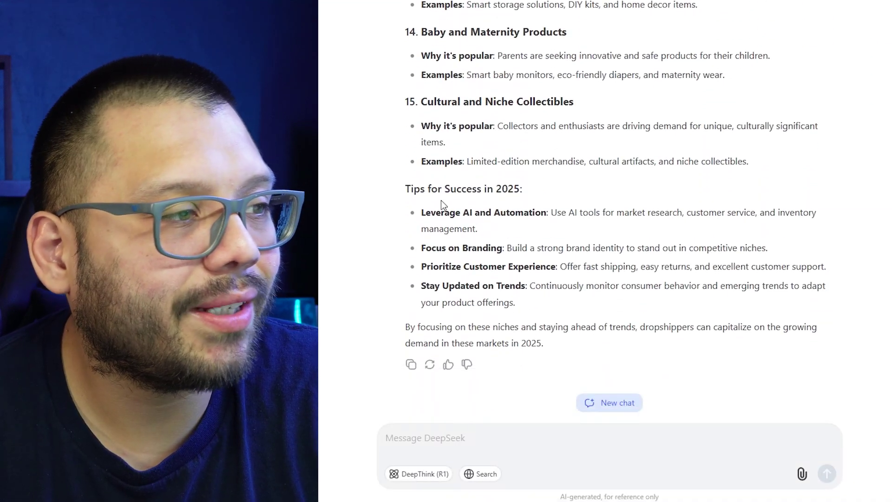
pyautogui.click(551, 187)
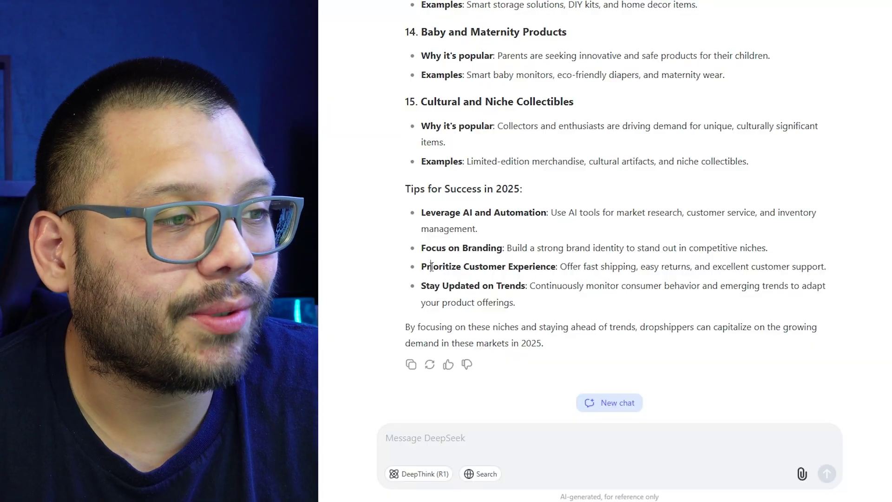
# Highlight the Prioritize Customer Experience tip and scroll back up through the reply.
pyautogui.moveTo(428, 266); pyautogui.dragTo(557, 266)
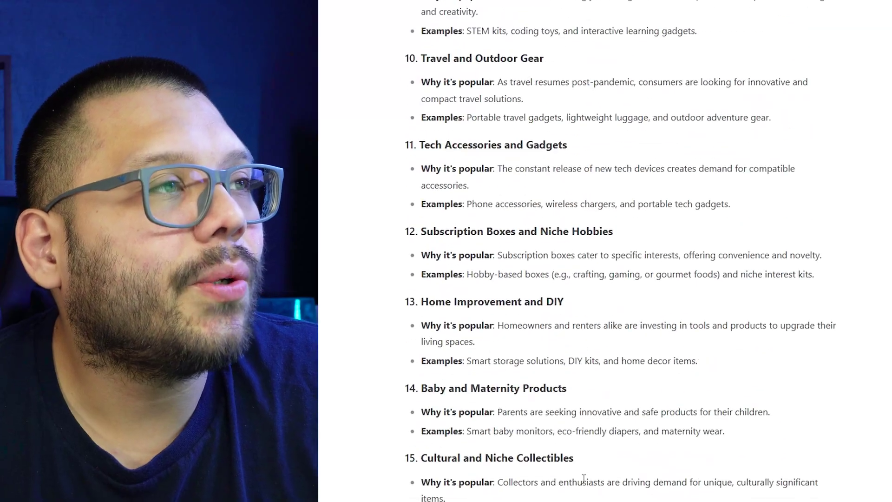
pyautogui.scroll(5, 584, 485)
pyautogui.scroll(10, 585, 485)
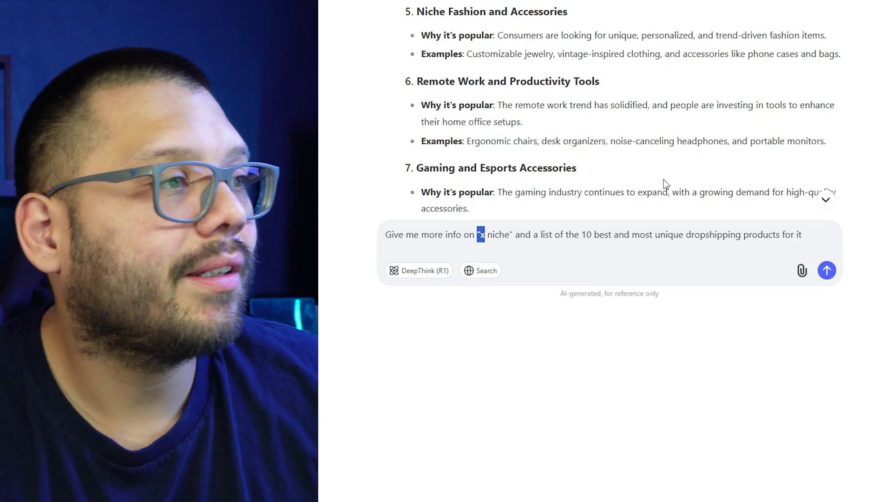
# Fill the follow-up prompt with 'Smart Home Devices', remove the stray quotes, and send it.
pyautogui.write('Smart')
pyautogui.write('Devices')
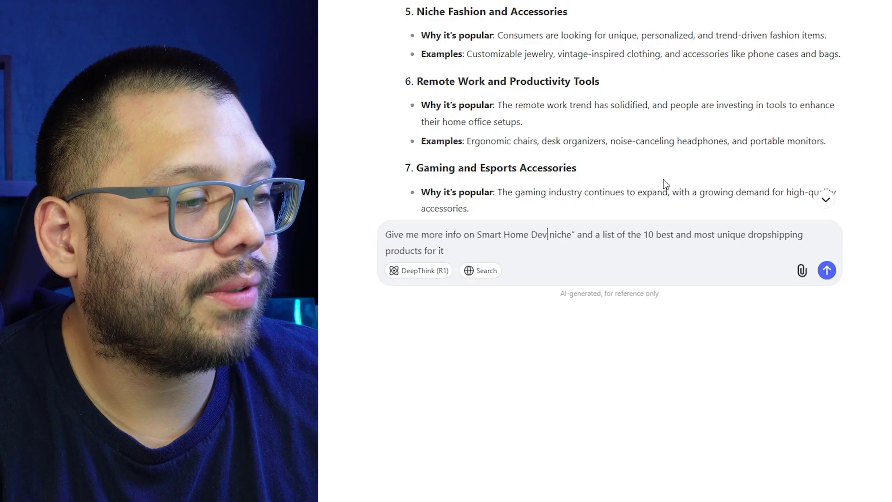
pyautogui.press('Right')
pyautogui.press('Right')
pyautogui.press('Right')
pyautogui.press('Right')
pyautogui.press('Right')
pyautogui.press('Right')
pyautogui.press('Delete')
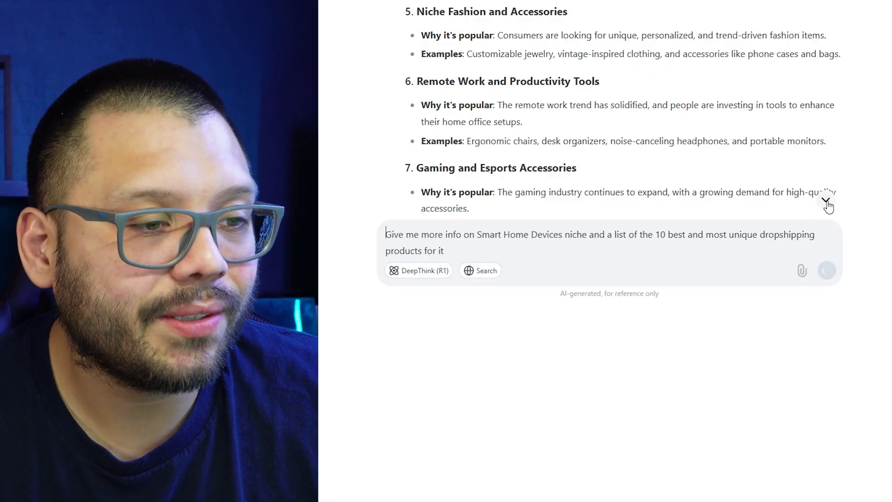
pyautogui.press('Return')
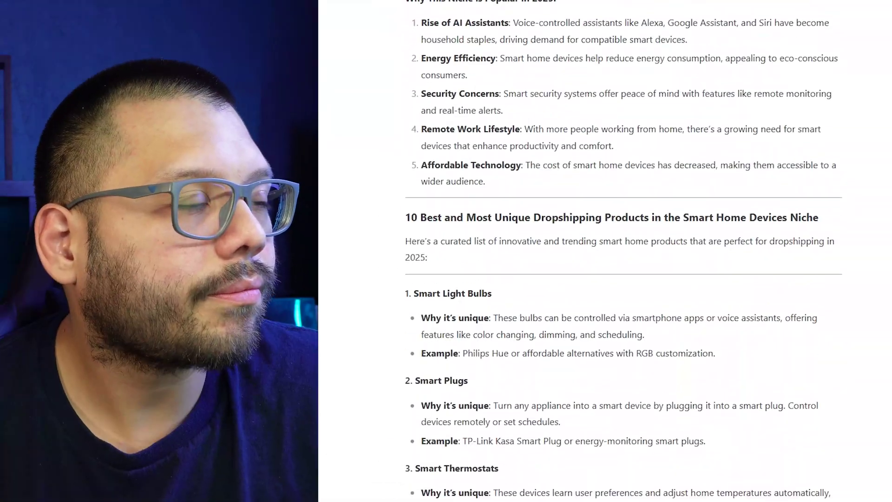
# Read the reply, highlighting the 'Why This Niche is Popular in 2025' heading and Remote Work Lifestyle note.
pyautogui.scroll(-15, 623, 251)
pyautogui.scroll(-5, 871, 425)
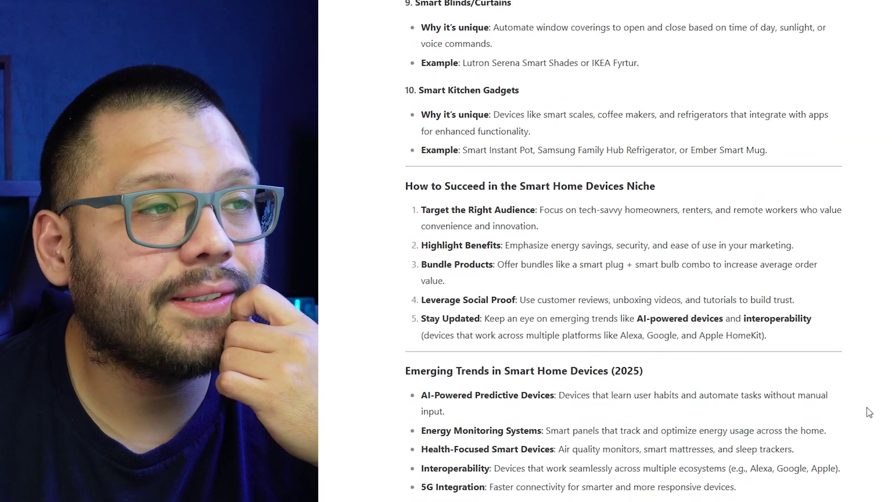
pyautogui.scroll(20, 755, 452)
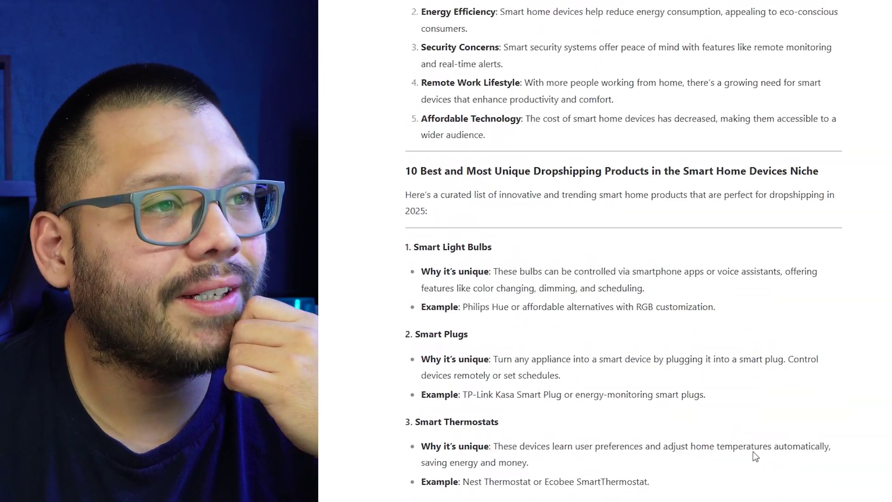
pyautogui.scroll(-3, 771, 460)
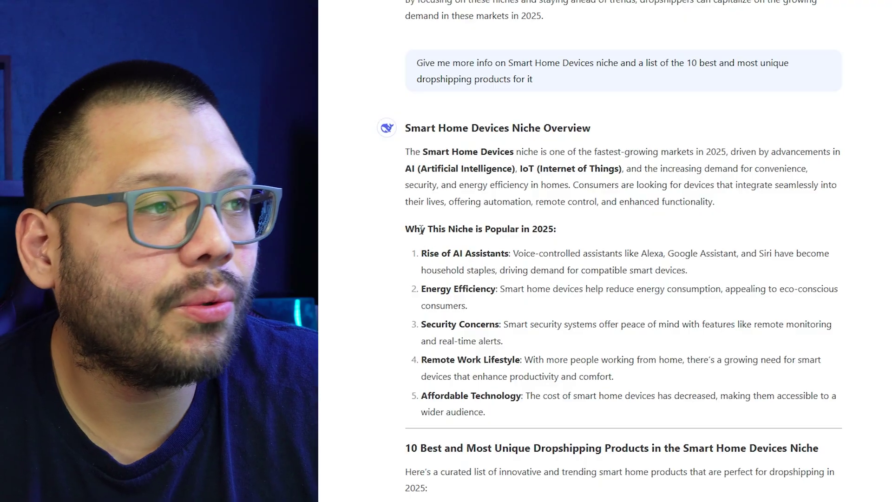
pyautogui.moveTo(421, 229); pyautogui.dragTo(553, 229)
pyautogui.click(567, 233)
pyautogui.scroll(-2, 597, 246)
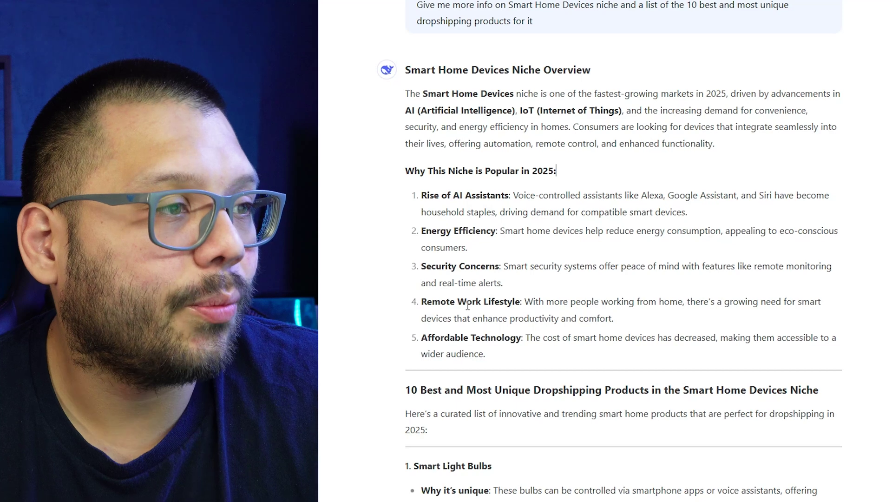
pyautogui.moveTo(536, 303); pyautogui.dragTo(629, 325)
pyautogui.click(637, 325)
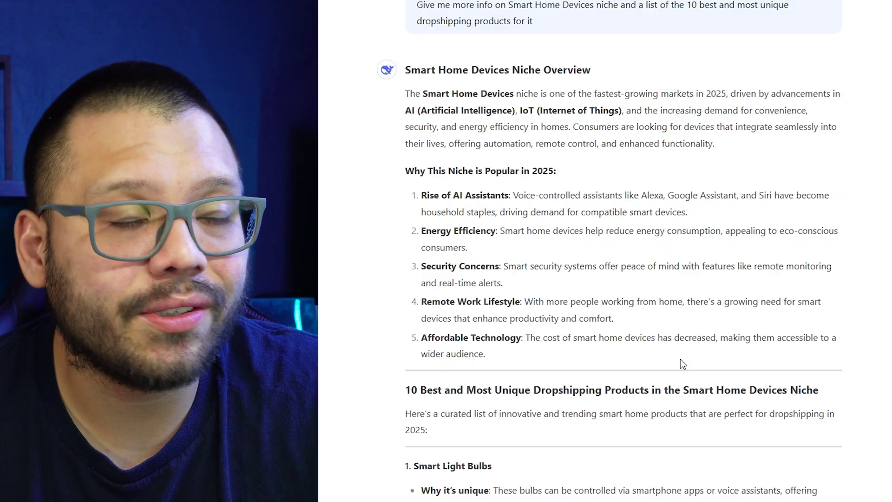
pyautogui.scroll(-5, 678, 362)
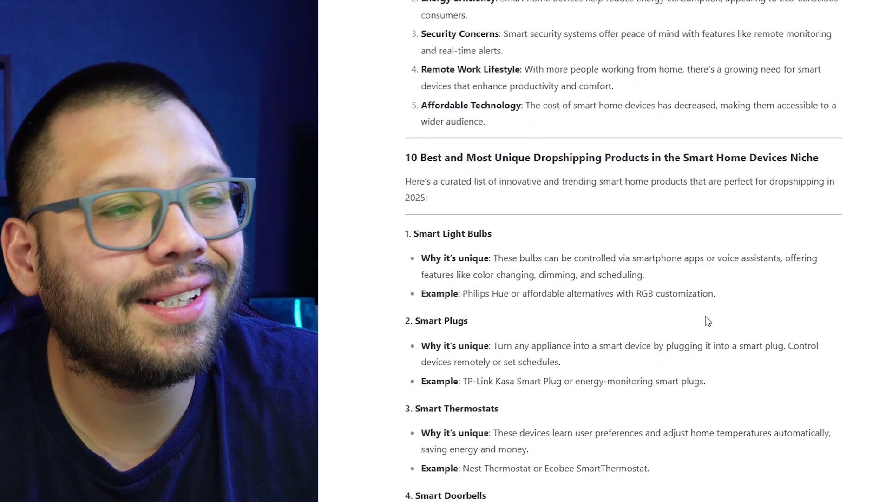
pyautogui.scroll(-4, 694, 311)
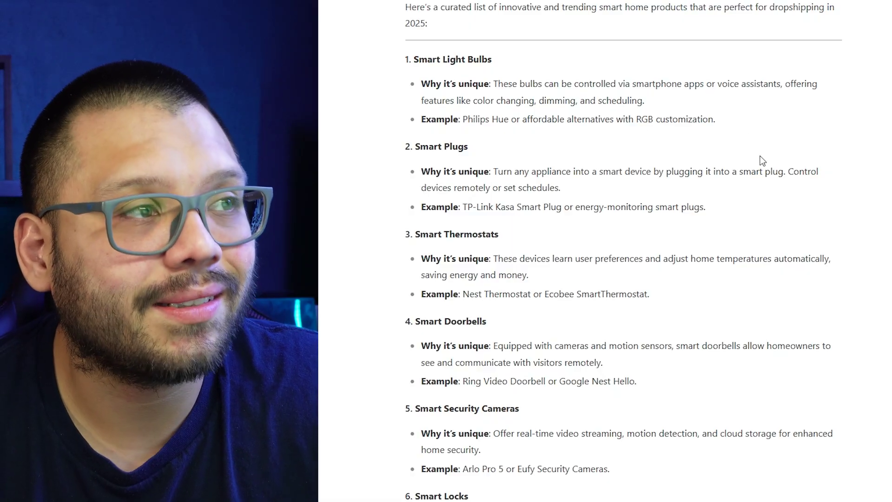
pyautogui.scroll(9, 753, 151)
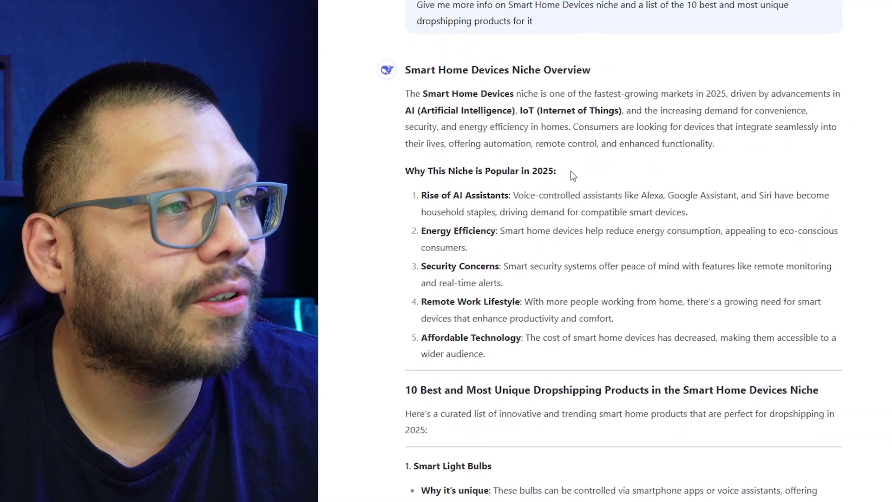
pyautogui.moveTo(429, 202); pyautogui.dragTo(524, 201)
pyautogui.click(640, 203)
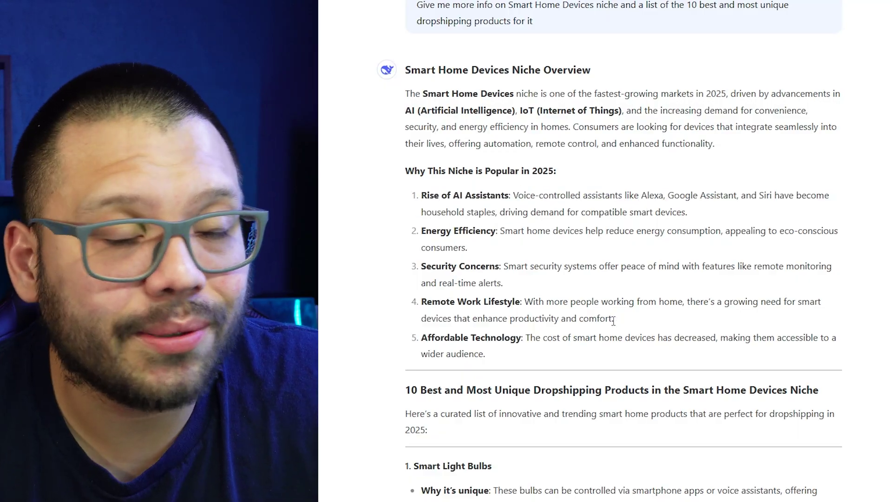
pyautogui.scroll(-12, 614, 321)
pyautogui.scroll(-4, 656, 250)
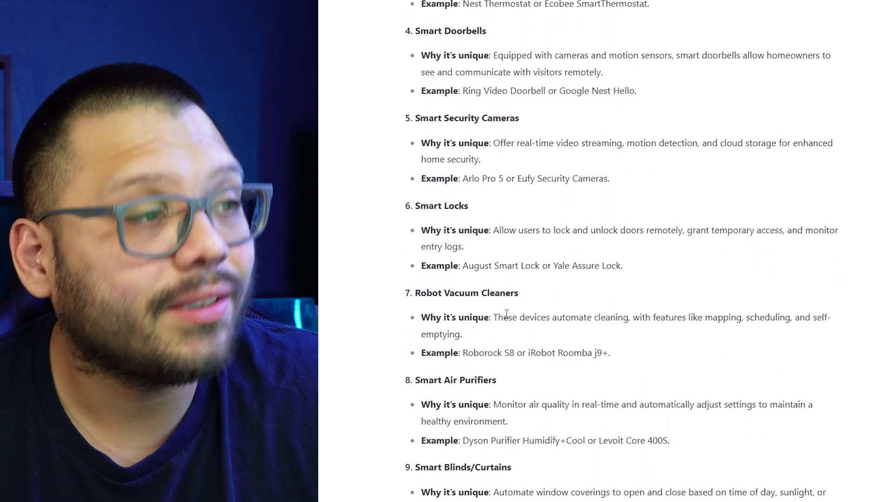
pyautogui.scroll(-3, 576, 361)
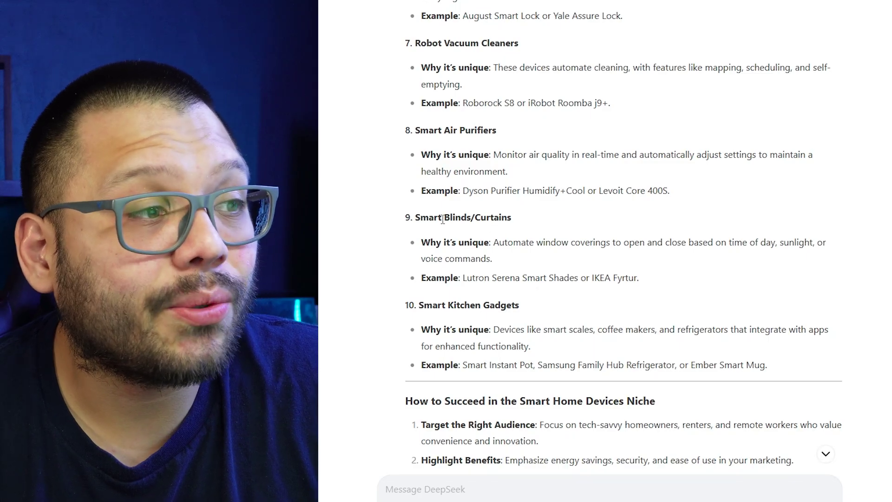
pyautogui.moveTo(443, 217); pyautogui.dragTo(512, 218)
pyautogui.click(445, 316)
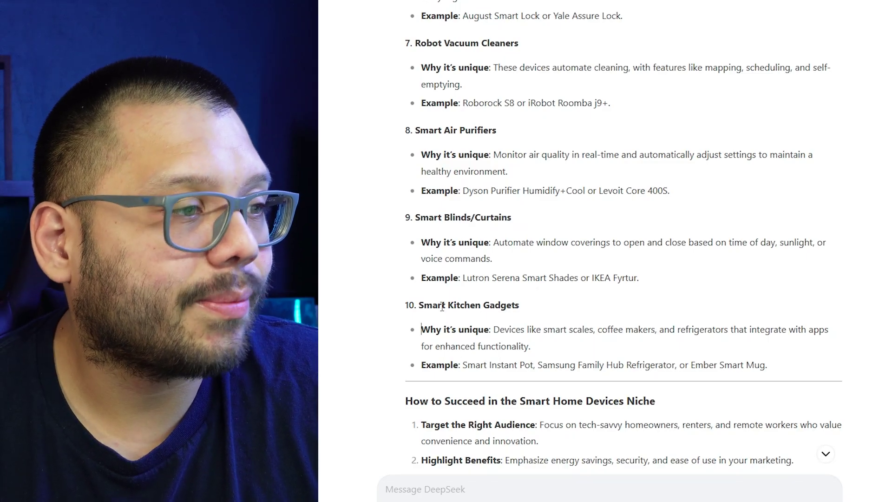
pyautogui.moveTo(432, 305); pyautogui.dragTo(545, 302)
pyautogui.click(606, 304)
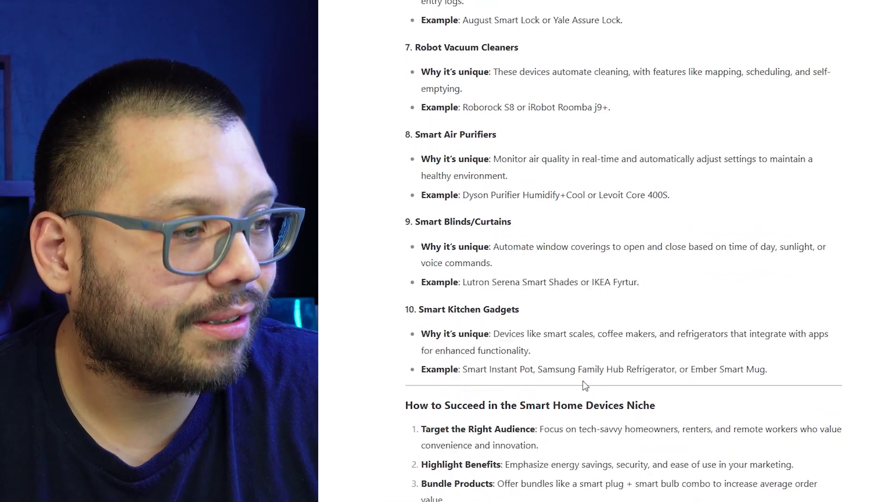
pyautogui.scroll(-5, 583, 381)
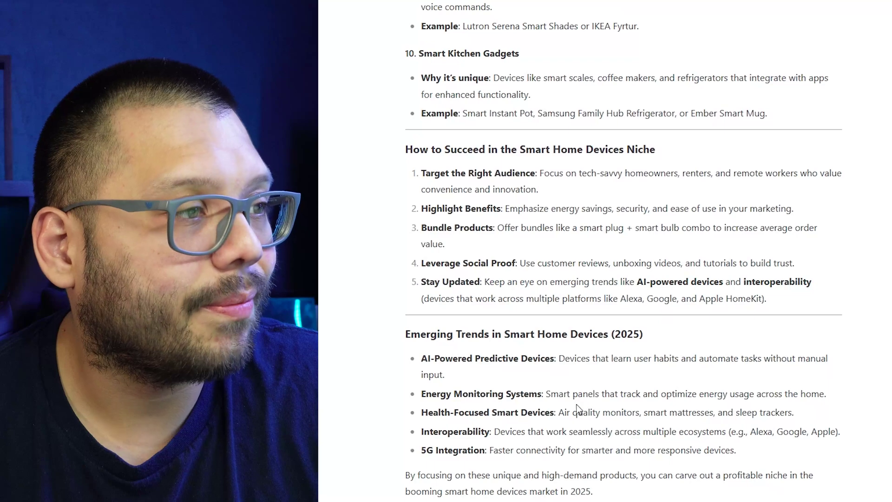
pyautogui.moveTo(407, 149); pyautogui.dragTo(662, 158)
pyautogui.click(670, 158)
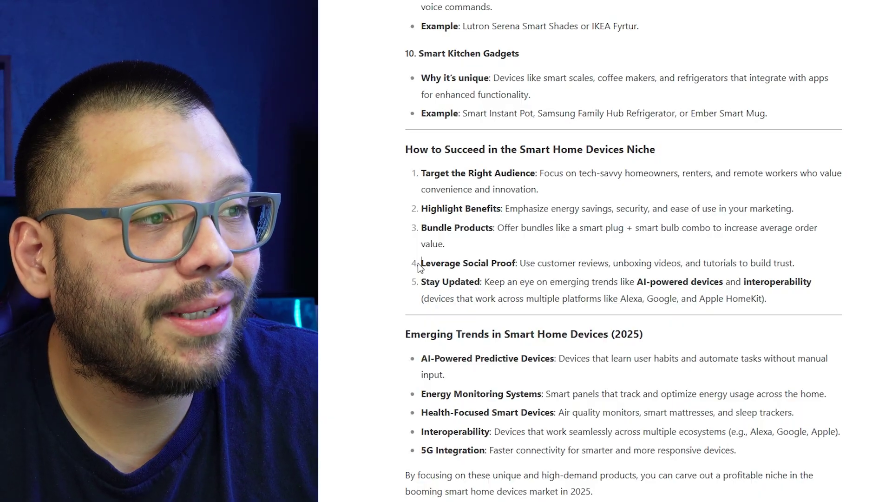
pyautogui.moveTo(420, 263); pyautogui.dragTo(515, 269)
pyautogui.click(585, 274)
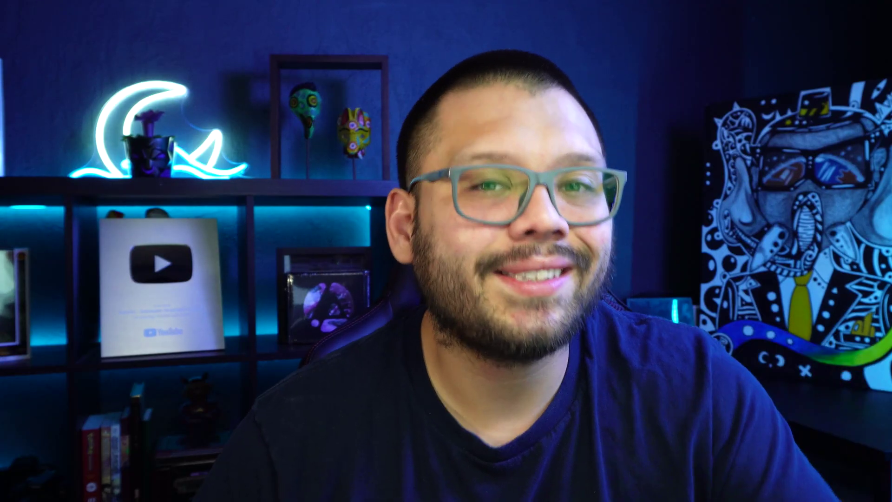
# Skim the reply's tips and Emerging Trends, then select the 'Smart Kitchen Gadgets' heading from item 10.
pyautogui.moveTo(460, 263); pyautogui.dragTo(760, 263)
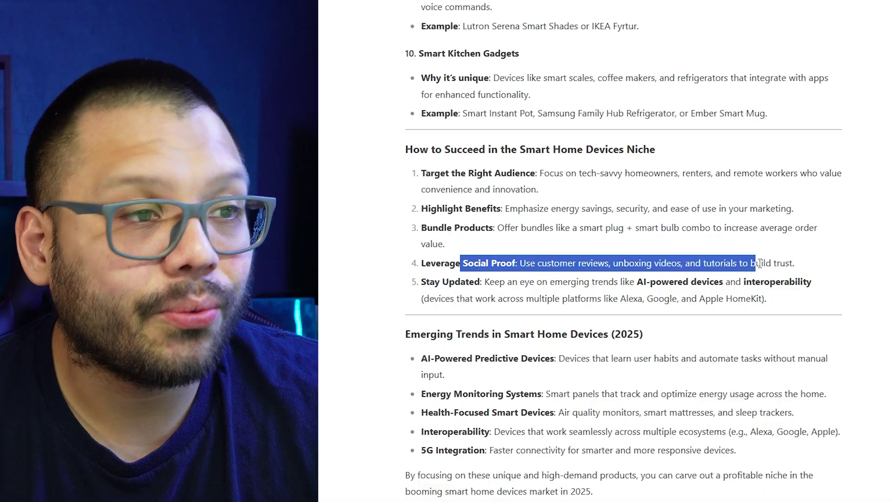
pyautogui.click(816, 274)
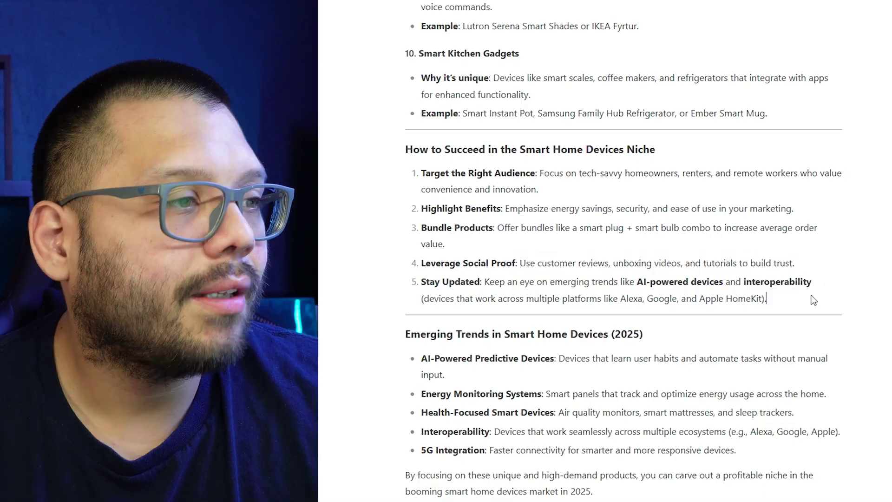
pyautogui.scroll(-3, 507, 239)
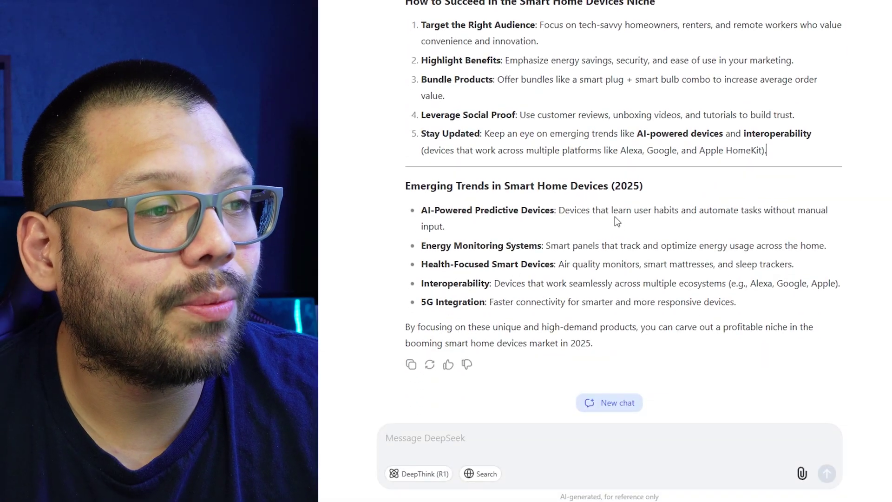
pyautogui.moveTo(425, 187); pyautogui.dragTo(682, 196)
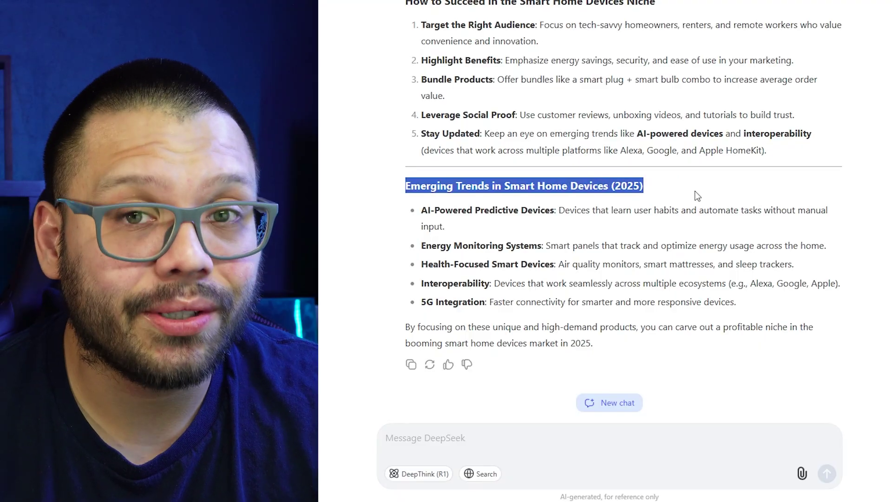
pyautogui.click(693, 198)
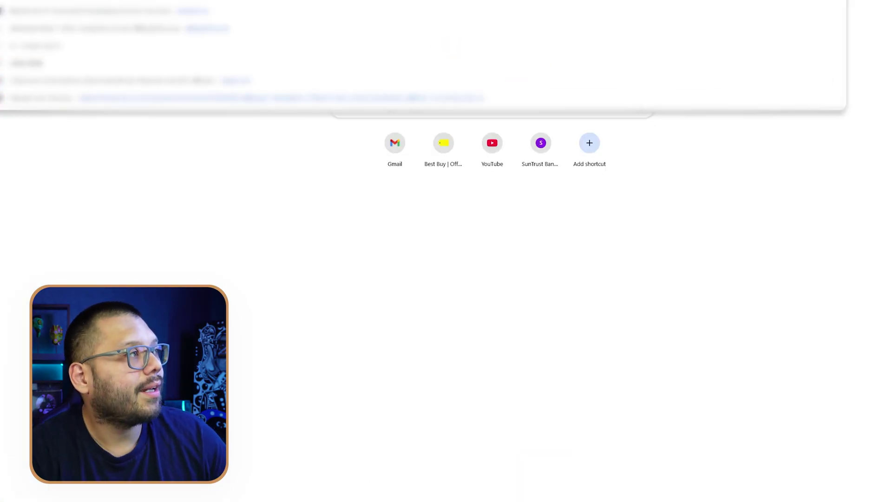
pyautogui.moveTo(443, 180); pyautogui.dragTo(359, 180)
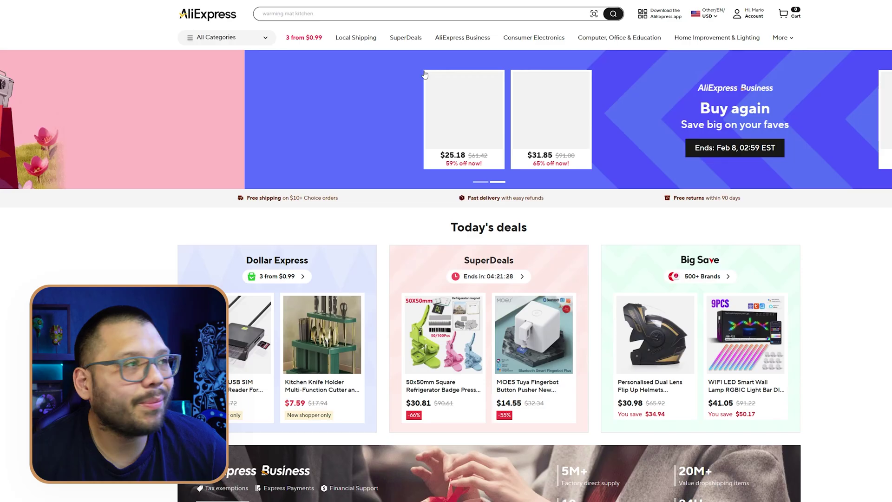
# Search AliExpress for the pasted term 'Smart Kitchen Gadgets'.
pyautogui.click(321, 13)
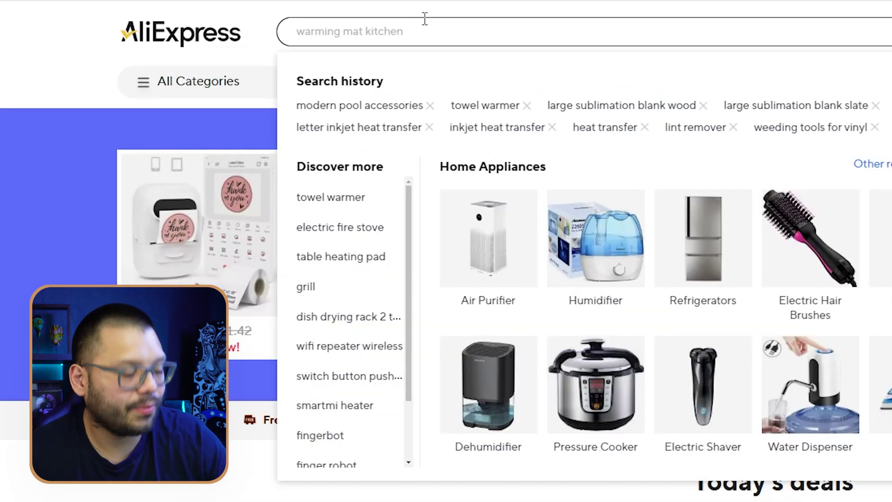
pyautogui.write('Smart Kitchen Gadgets')
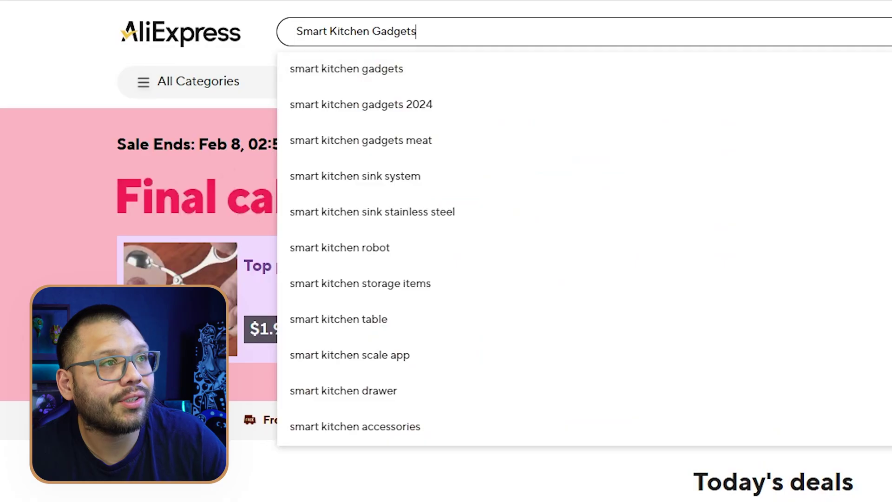
pyautogui.press('Return')
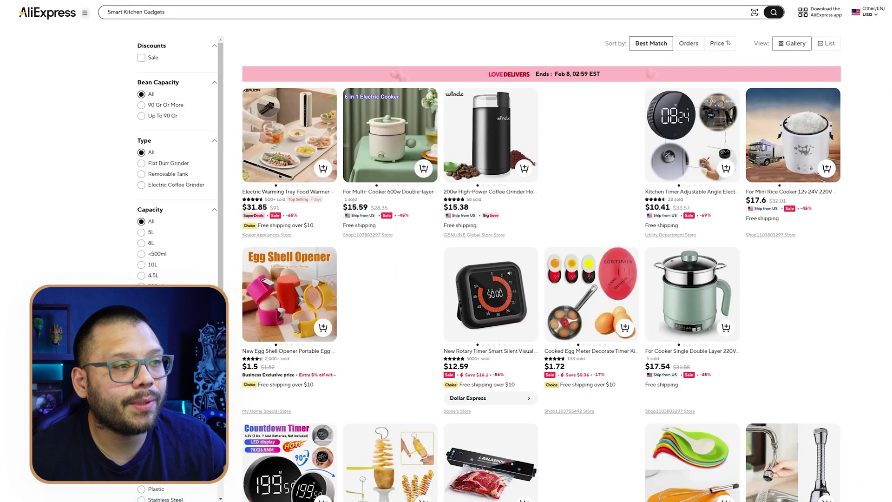
# Browse the kitchen gadget results, including the Xiaomi electric wine opener.
pyautogui.scroll(-2, 880, 298)
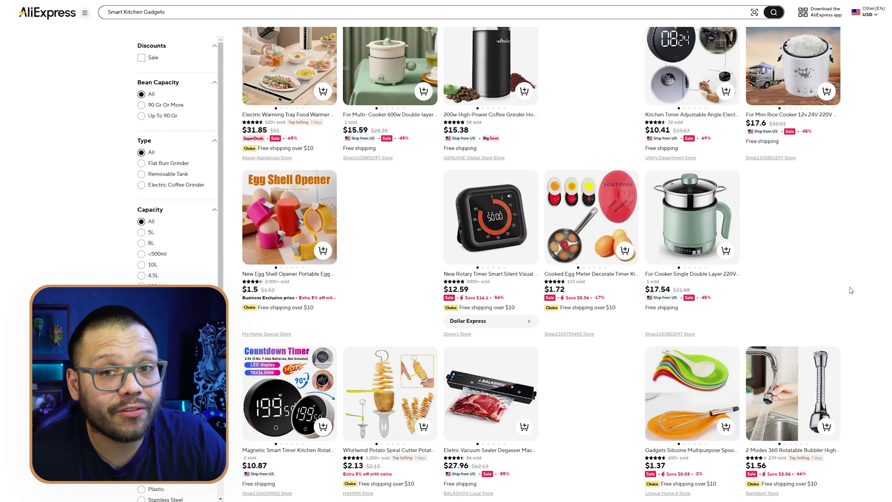
pyautogui.scroll(-1, 825, 235)
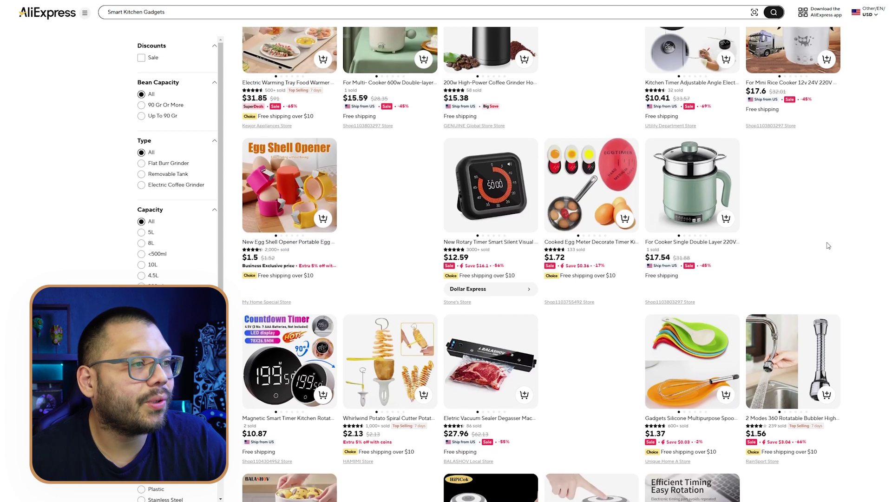
pyautogui.moveTo(313, 220)
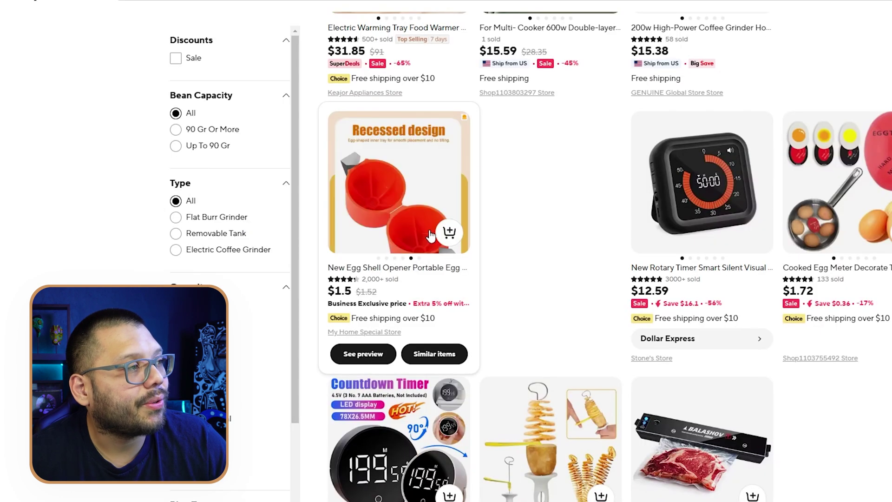
pyautogui.scroll(-2, 434, 246)
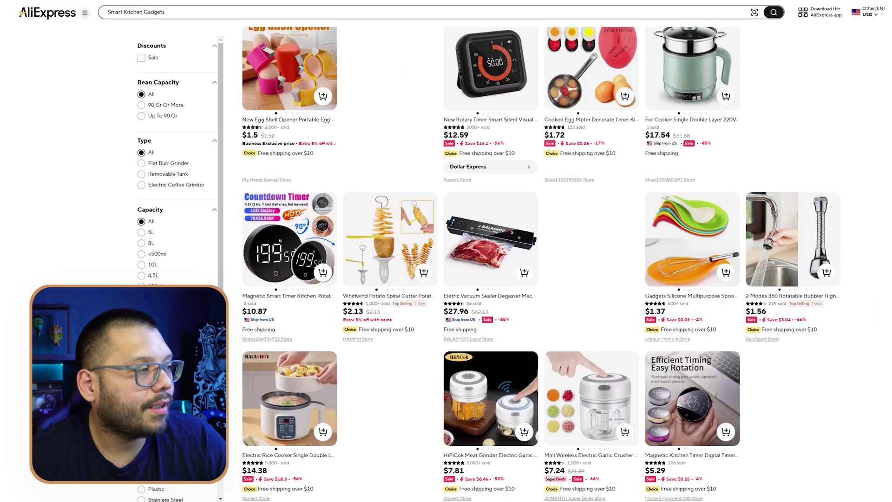
pyautogui.scroll(-3, 541, 264)
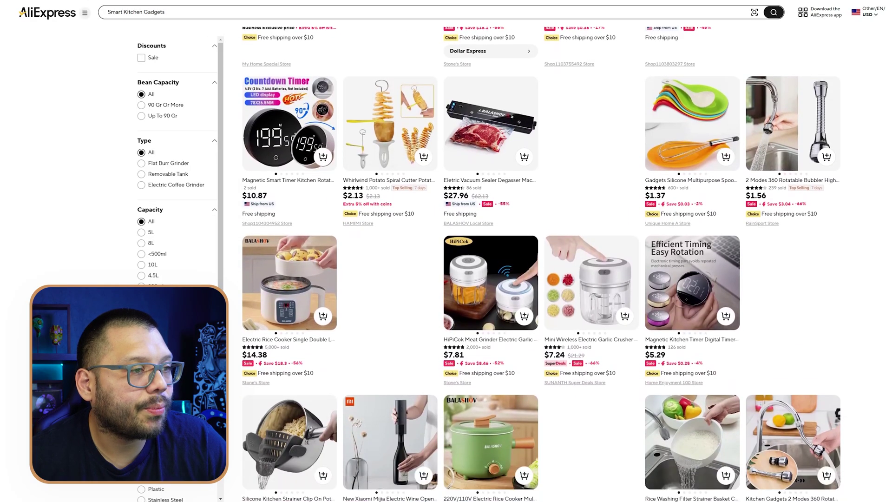
pyautogui.moveTo(390, 153)
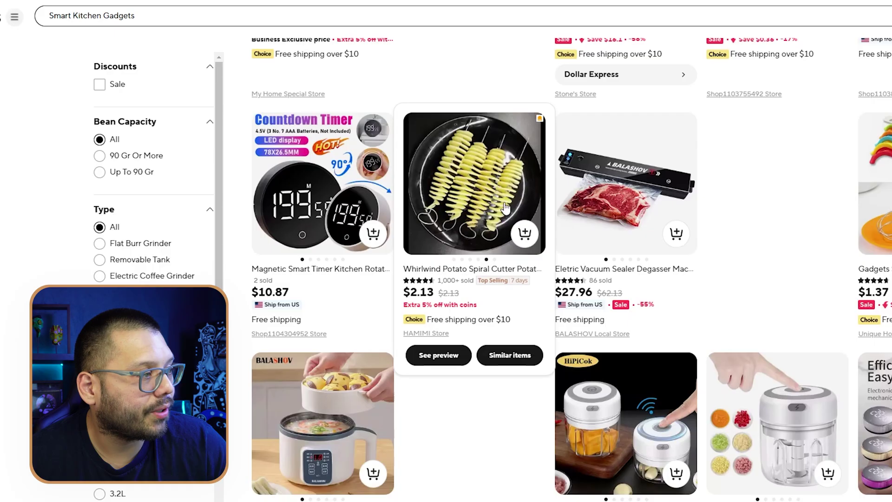
pyautogui.scroll(-5, 473, 228)
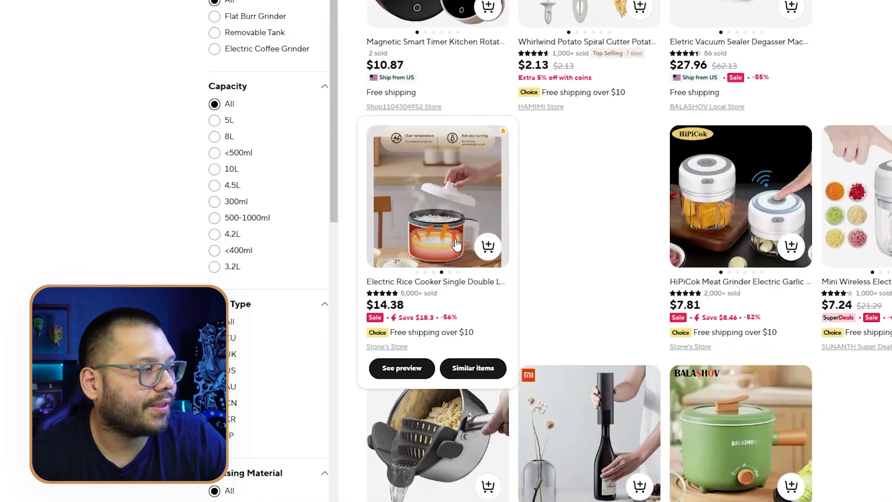
pyautogui.scroll(-5, 457, 243)
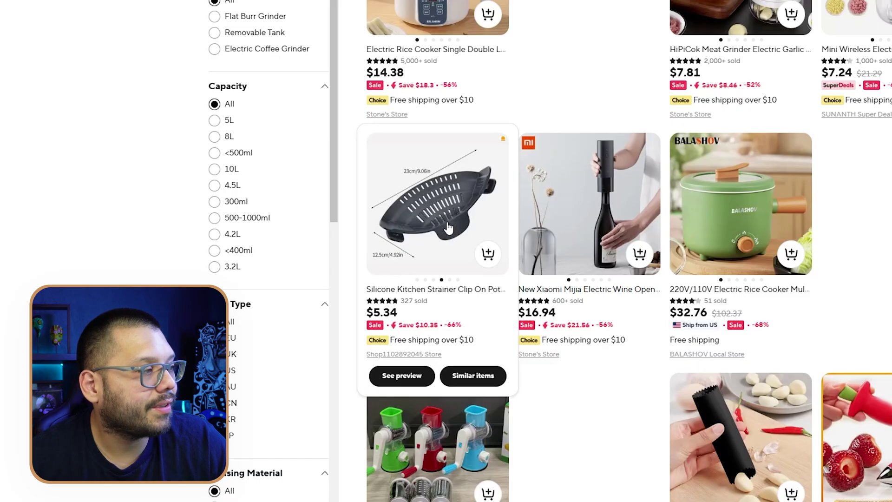
pyautogui.moveTo(591, 213)
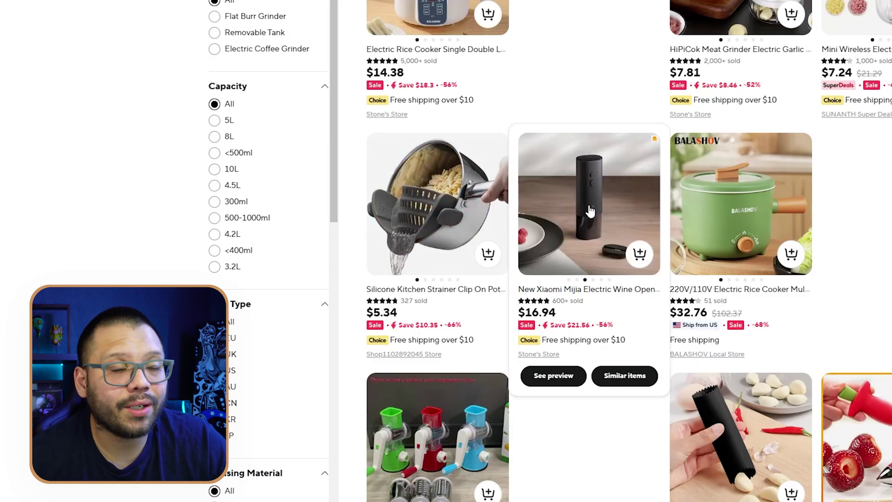
pyautogui.scroll(-5, 584, 226)
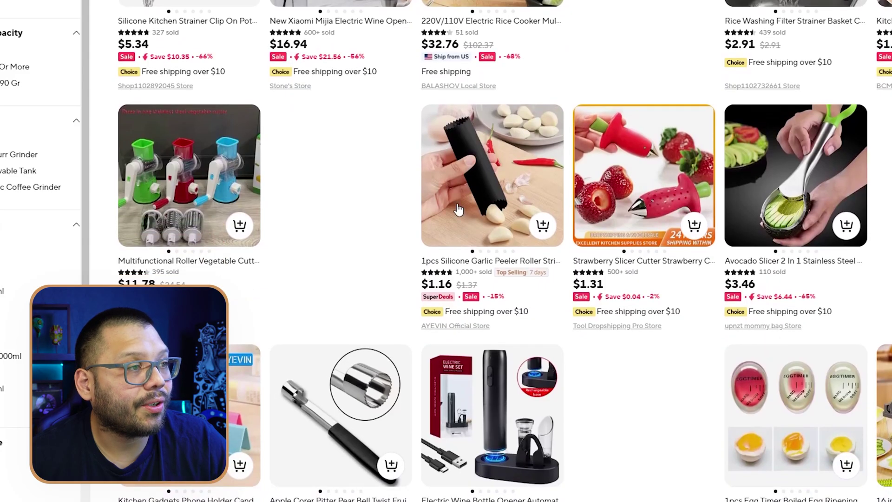
pyautogui.moveTo(458, 209)
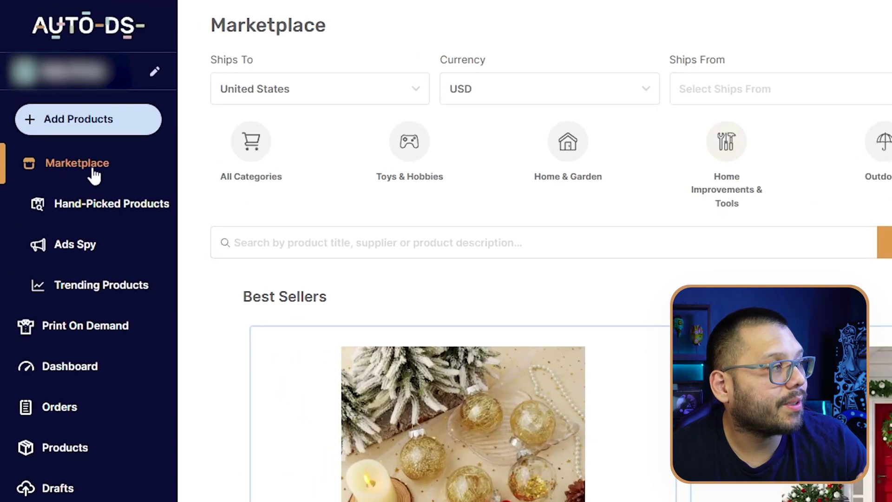
# Filter the AutoDS Marketplace to show only products from AutoDS Suppliers.
pyautogui.click(299, 243)
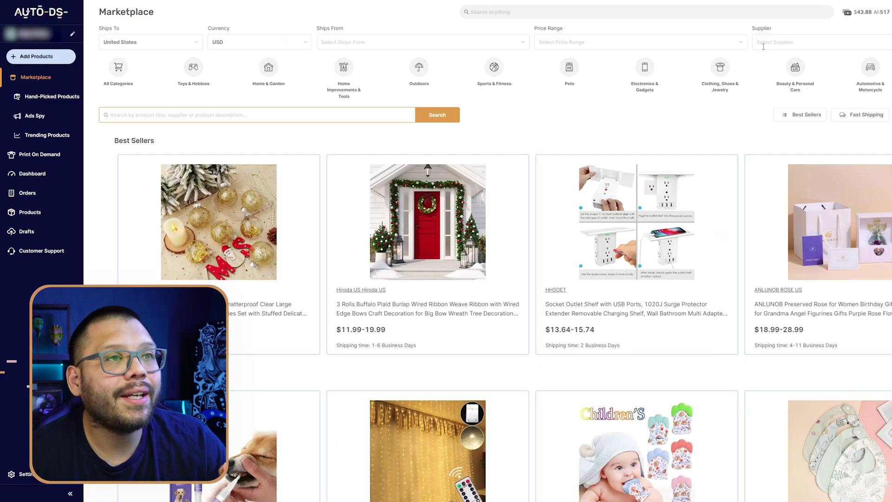
pyautogui.click(772, 38)
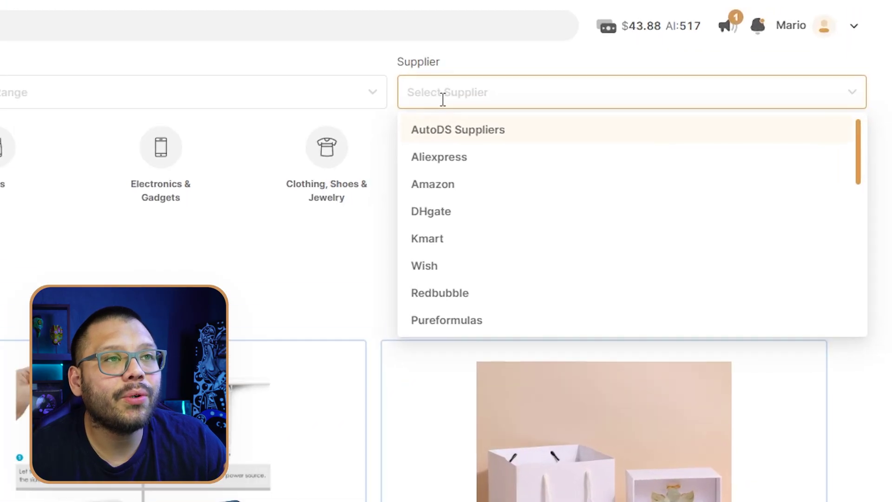
pyautogui.click(475, 137)
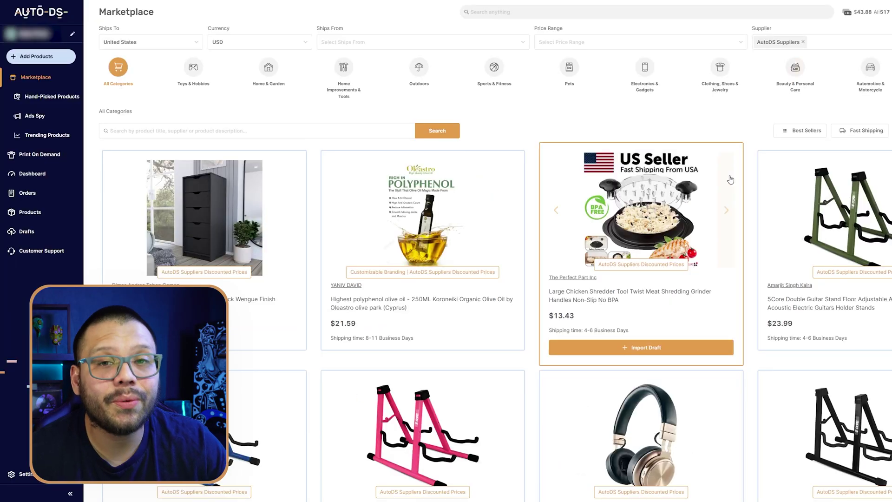
# Search the marketplace for 'smart home', browse the results, and open one product's details.
pyautogui.click(263, 134)
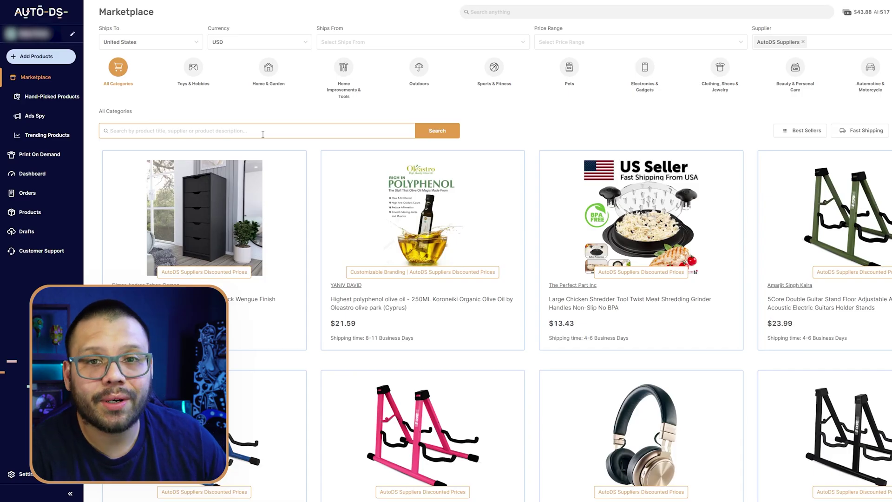
pyautogui.write('smart home')
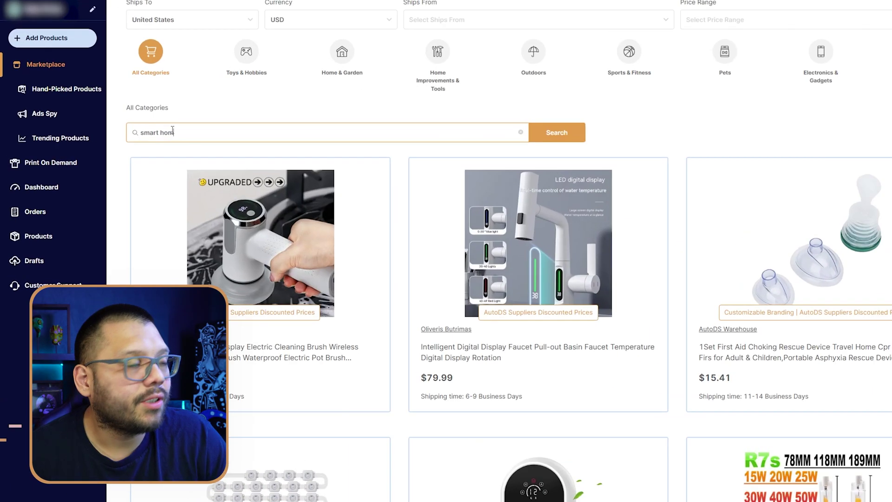
pyautogui.press('Return')
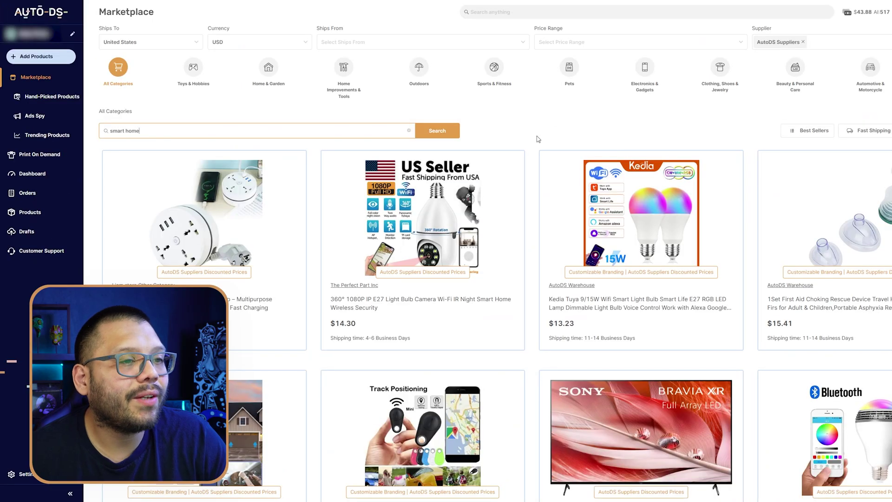
pyautogui.scroll(-6, 536, 130)
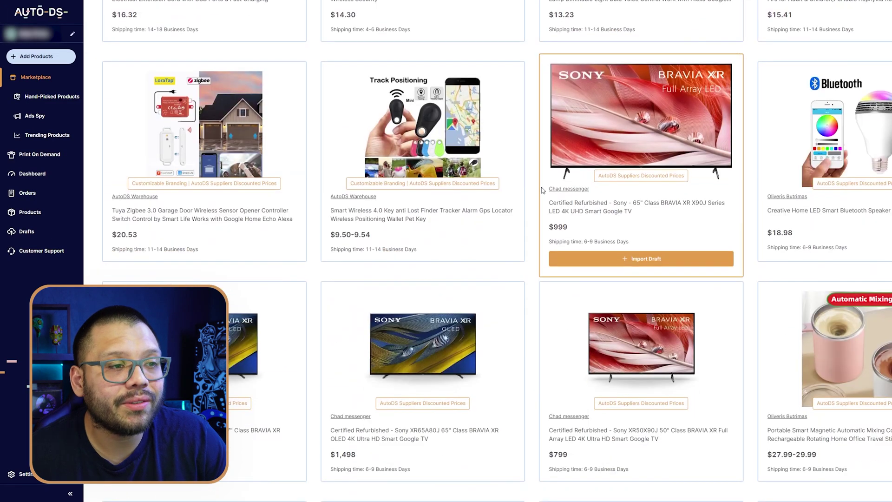
pyautogui.scroll(-3, 539, 193)
pyautogui.scroll(-3, 714, 285)
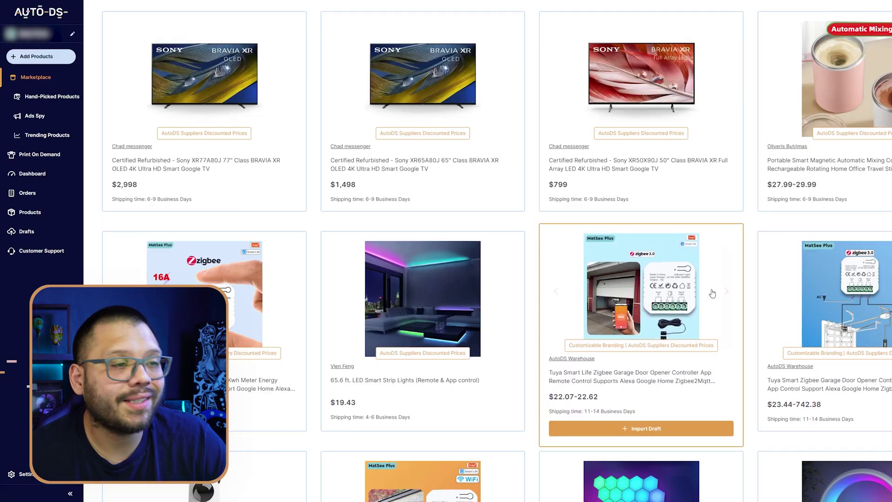
pyautogui.scroll(-2, 640, 278)
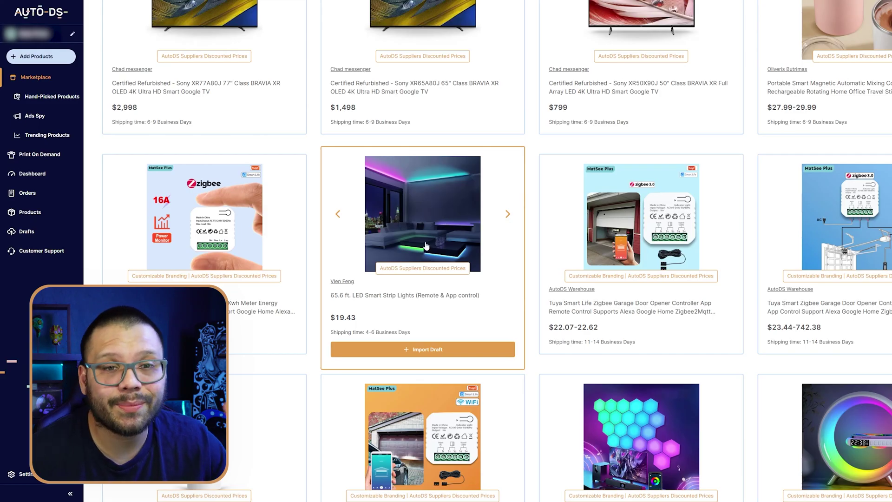
pyautogui.scroll(-5, 211, 297)
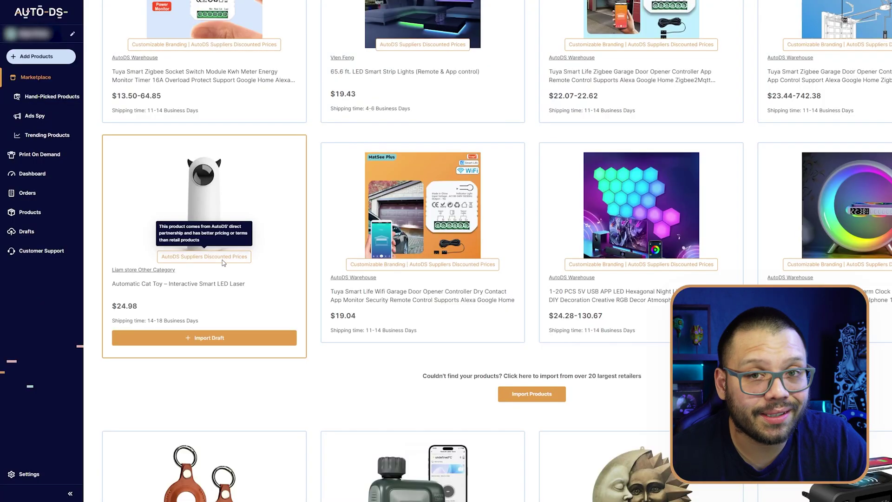
pyautogui.scroll(1, 127, 419)
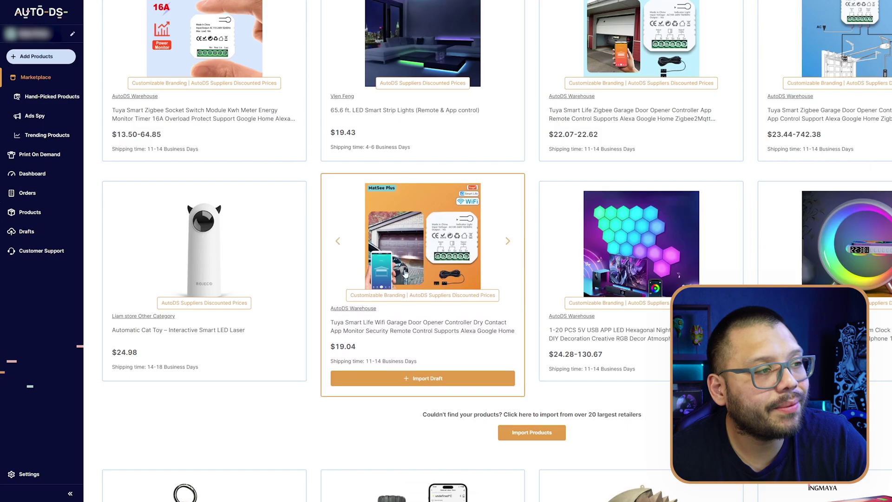
pyautogui.click(416, 334)
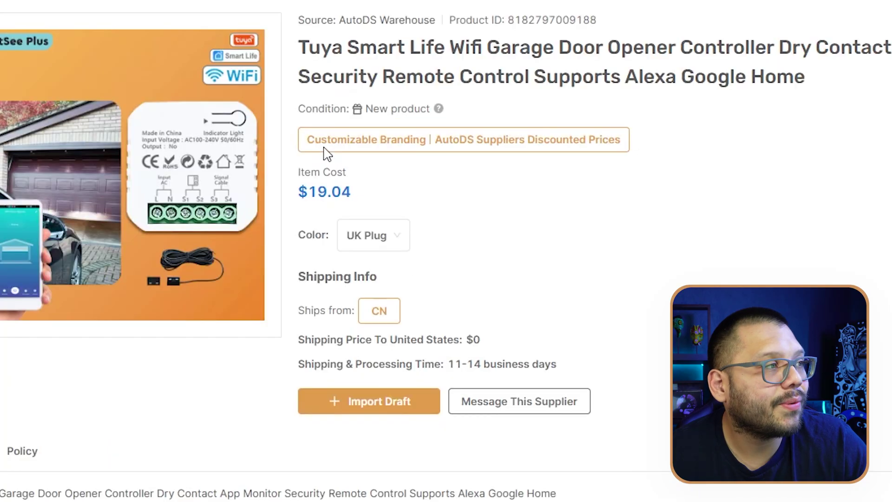
# Review the loaded AutoDS product details page.
pyautogui.moveTo(296, 107)
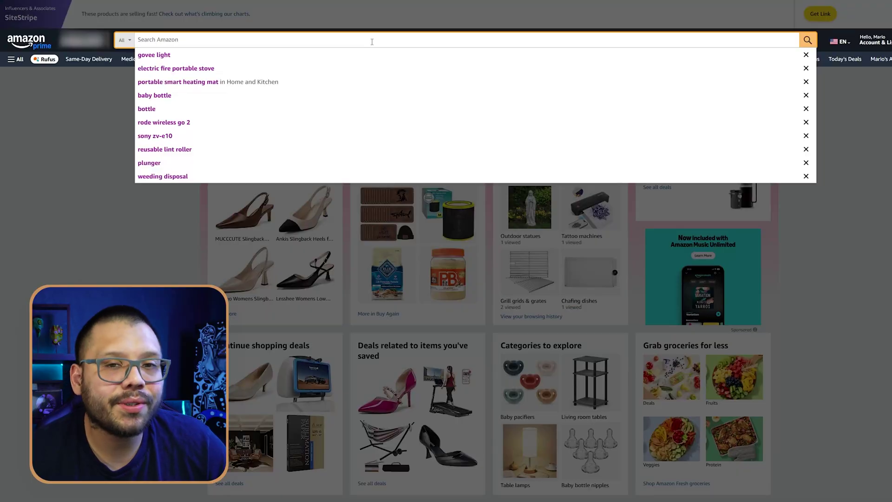
# Search Amazon for 'smart blinds' and frame the Motorized Roller Shades main image in Google Lens.
pyautogui.write('smart ')
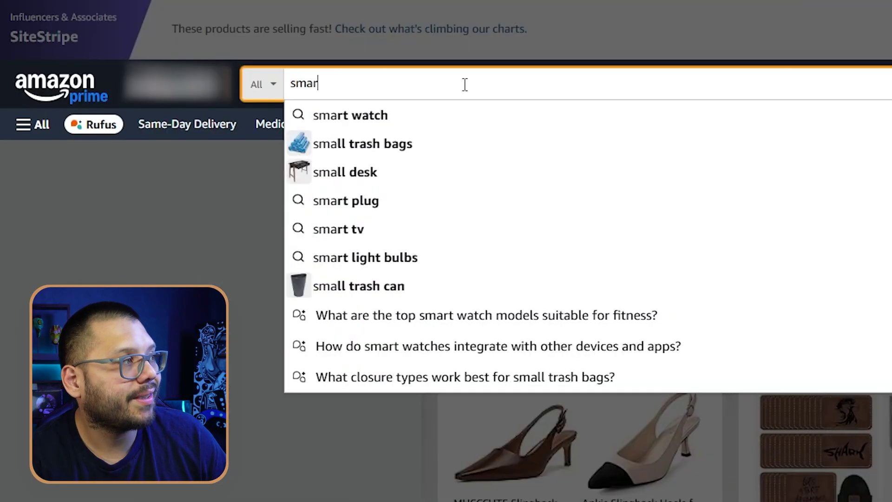
pyautogui.write('blinds')
pyautogui.press('Return')
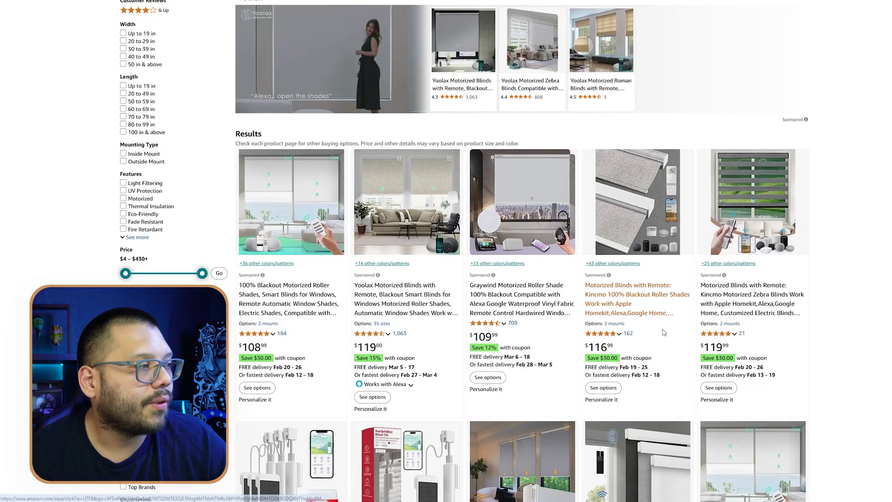
pyautogui.scroll(-2, 718, 335)
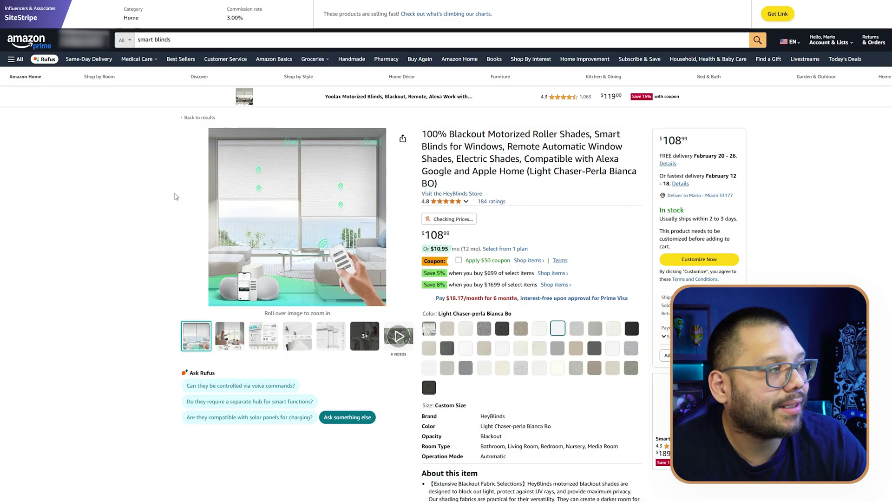
pyautogui.rightClick(176, 196)
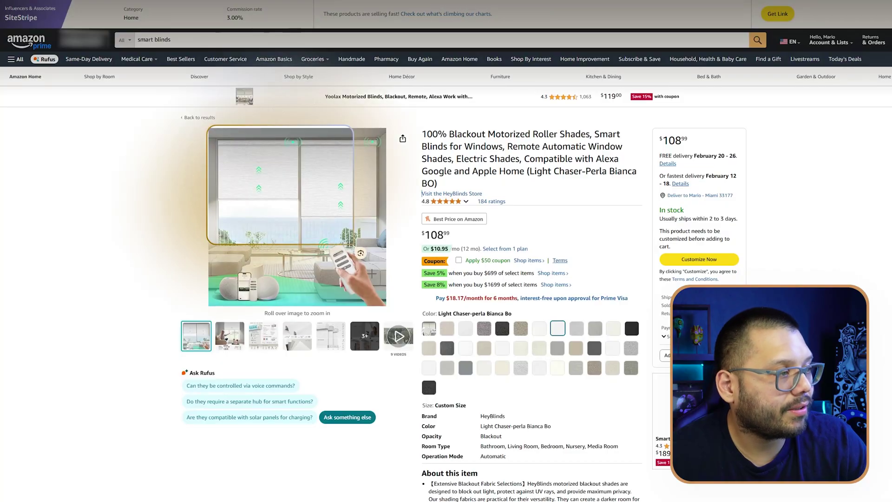
pyautogui.moveTo(208, 126); pyautogui.dragTo(391, 308)
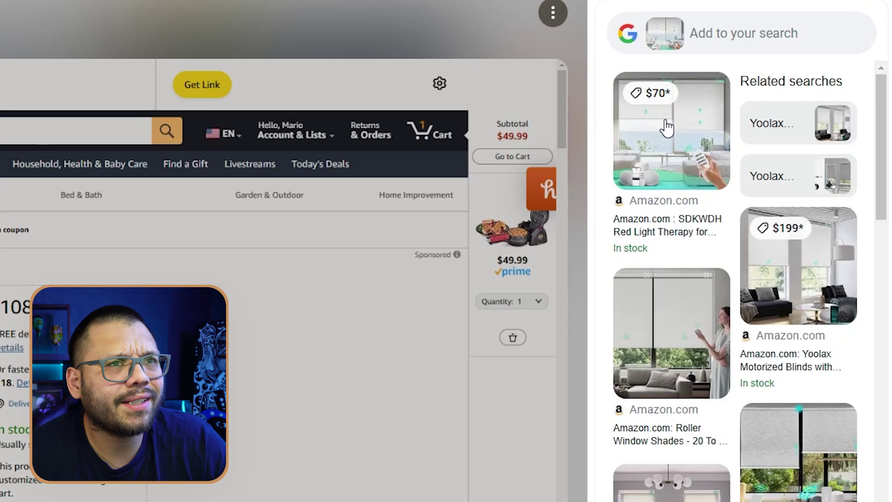
# Open the $21.09 AliExpress High-End Fabric Day And Night Blind found among the Lens matches.
pyautogui.scroll(-2, 686, 320)
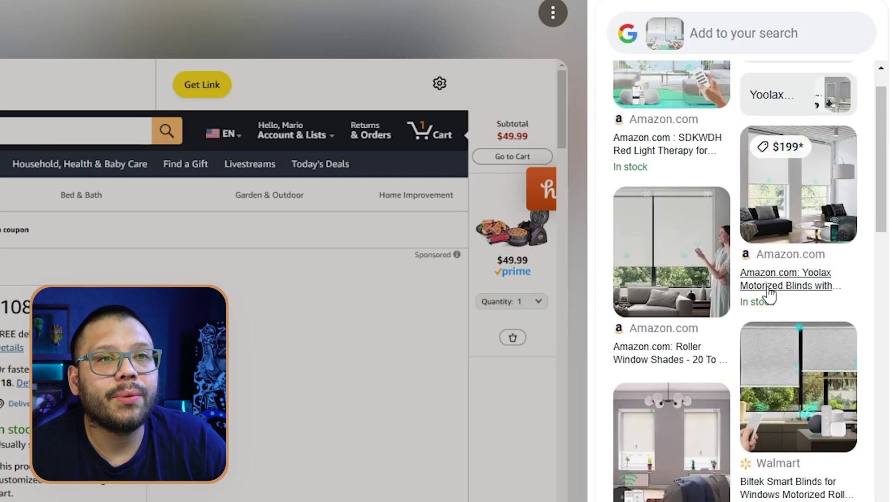
pyautogui.scroll(-4, 788, 279)
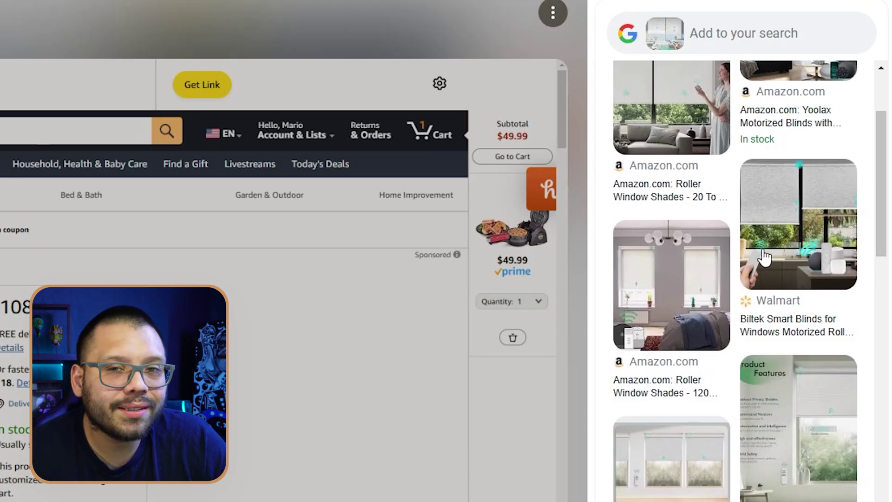
pyautogui.scroll(-4, 770, 492)
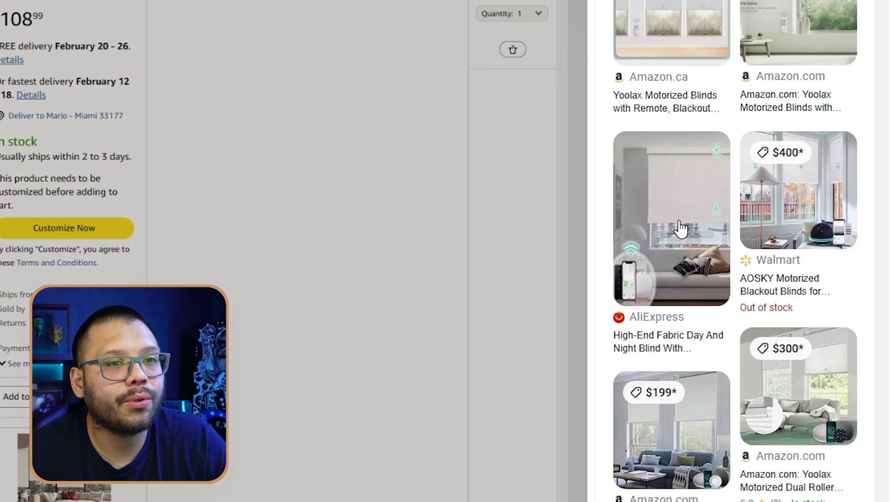
pyautogui.click(683, 230)
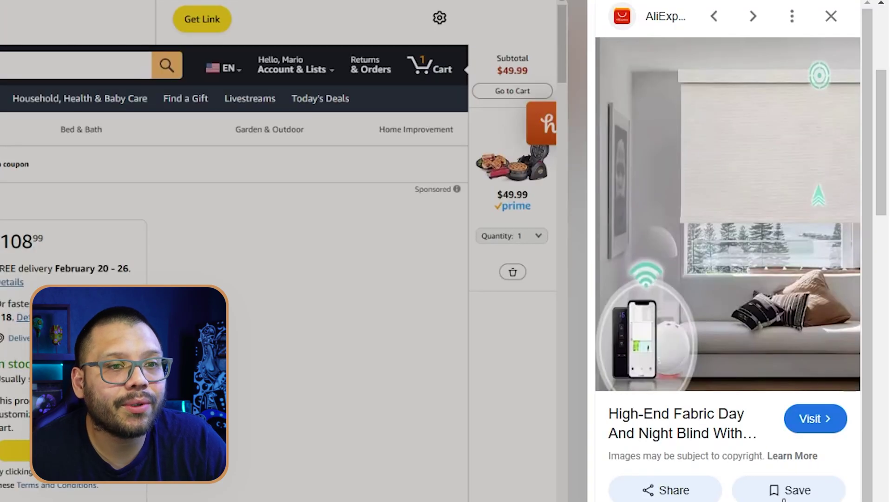
pyautogui.click(803, 421)
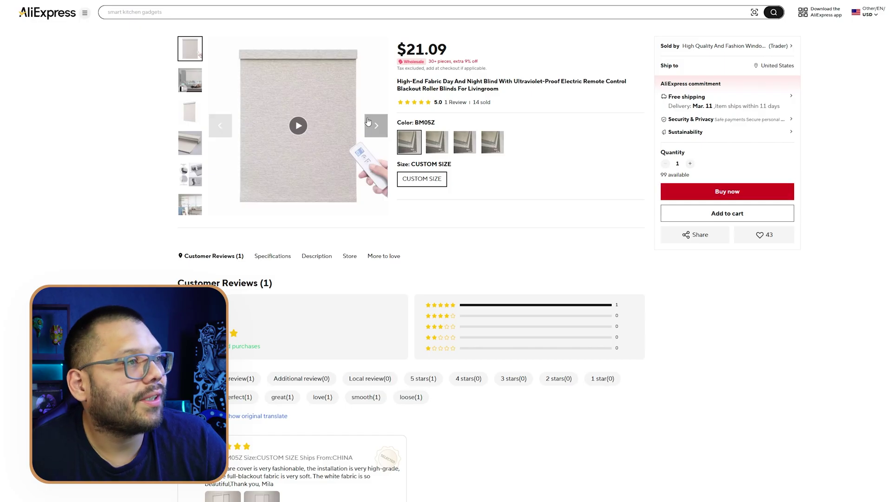
# Compare the blind's living-room photo against the Amazon listing, then bring up the AutoDS Marketplace.
pyautogui.click(195, 80)
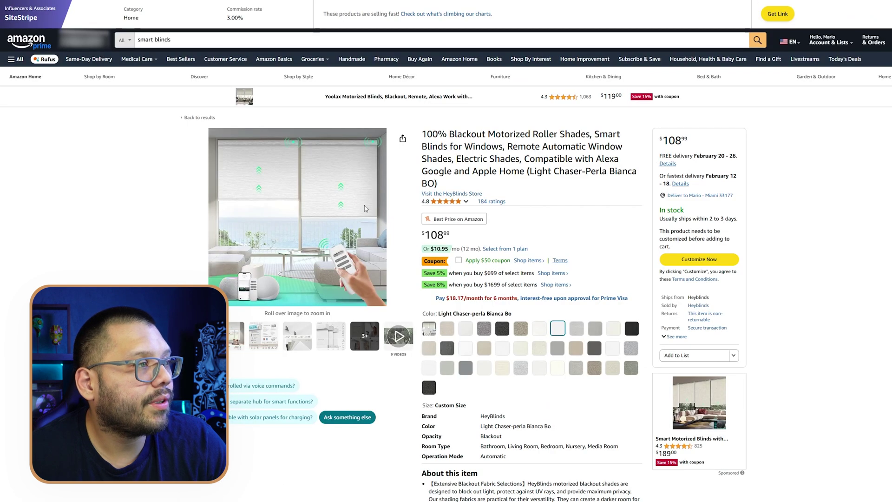
pyautogui.moveTo(318, 154)
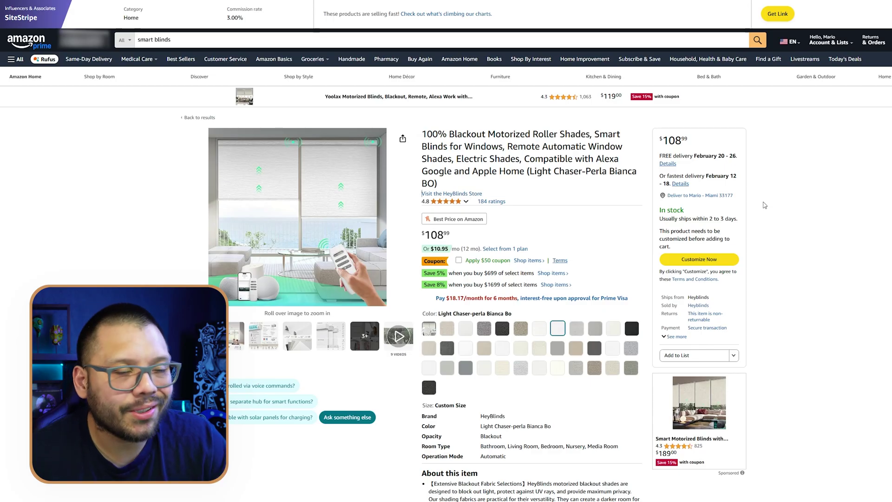
pyautogui.moveTo(300, 170)
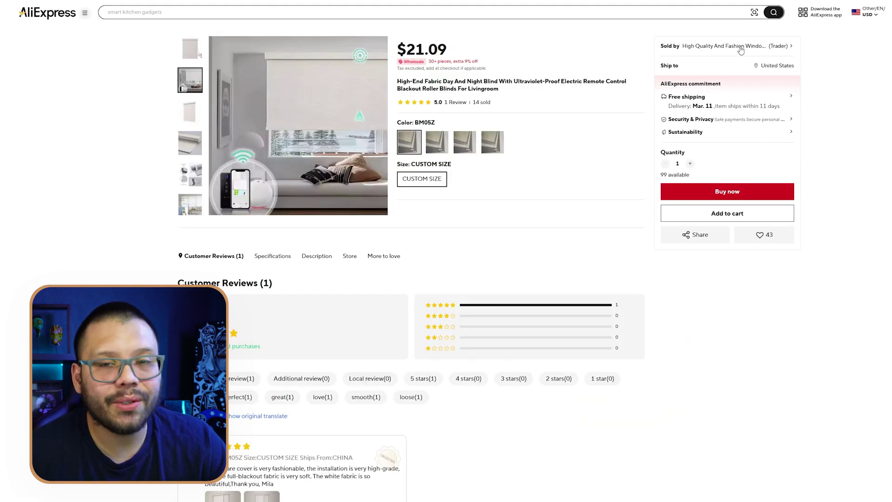
pyautogui.click(741, 48)
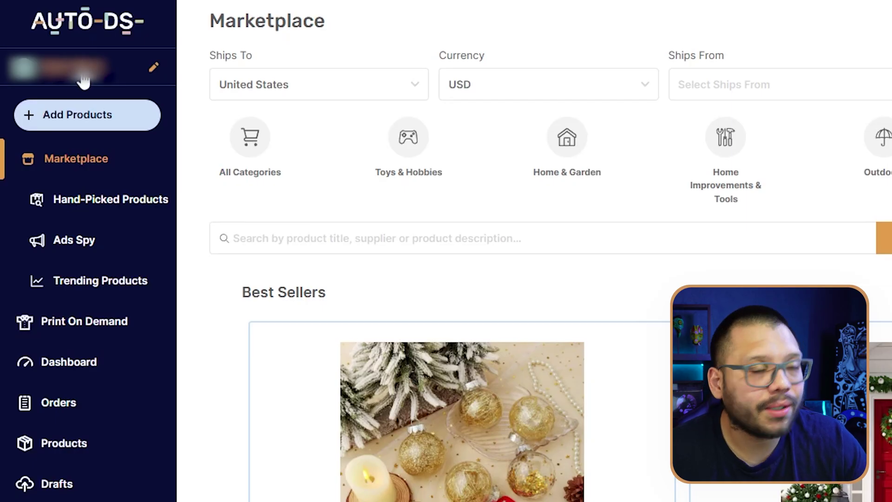
# Add a new Shopify store using the AI pre-built store builder.
pyautogui.click(84, 81)
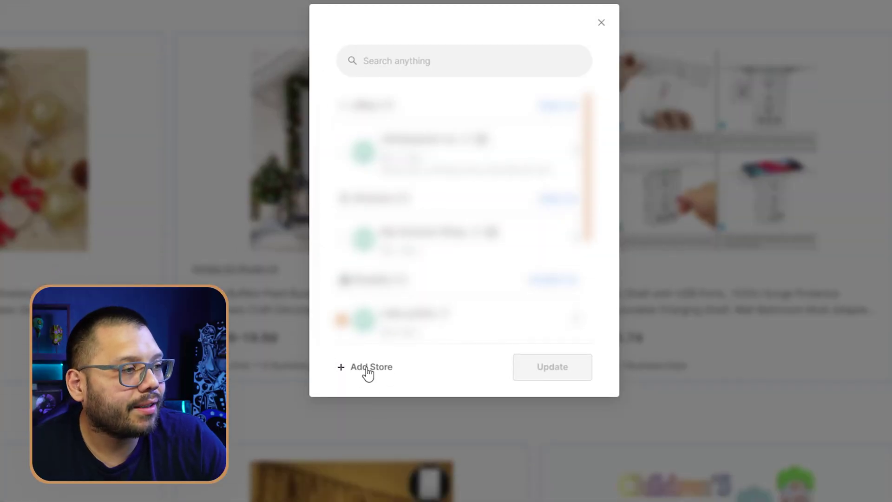
pyautogui.click(368, 373)
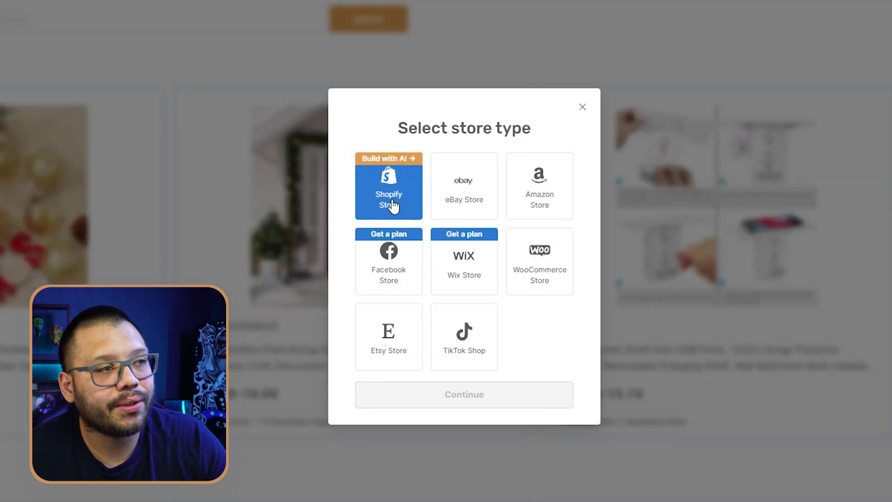
pyautogui.click(401, 201)
pyautogui.click(523, 394)
pyautogui.click(412, 215)
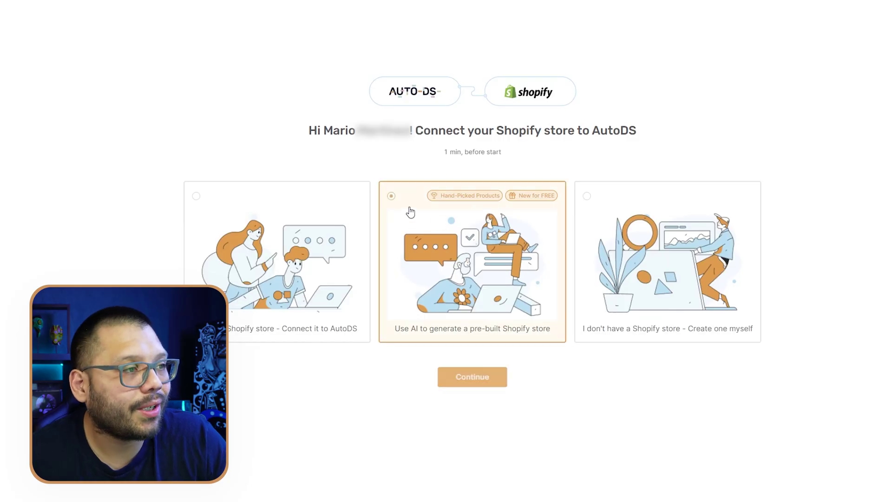
pyautogui.click(468, 379)
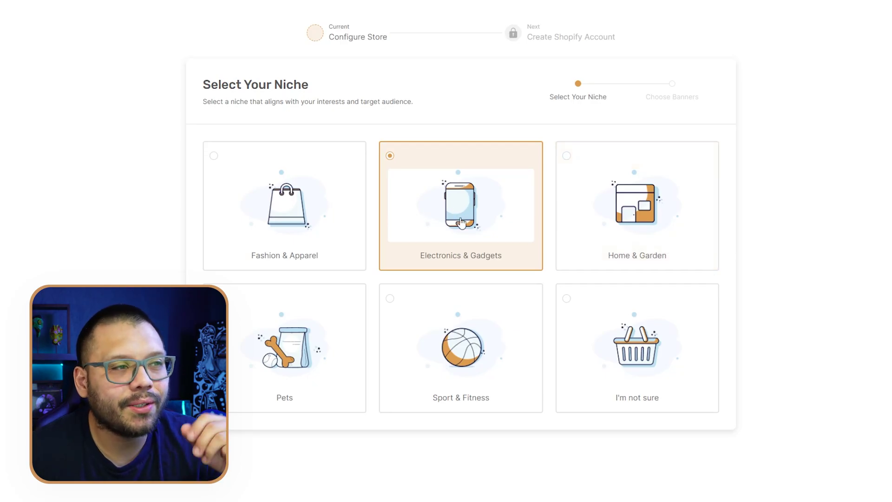
# Confirm the Electronics & Gadgets niche and choose the camera/tablet flat-lay and warehouse gifts banners.
pyautogui.click(762, 481)
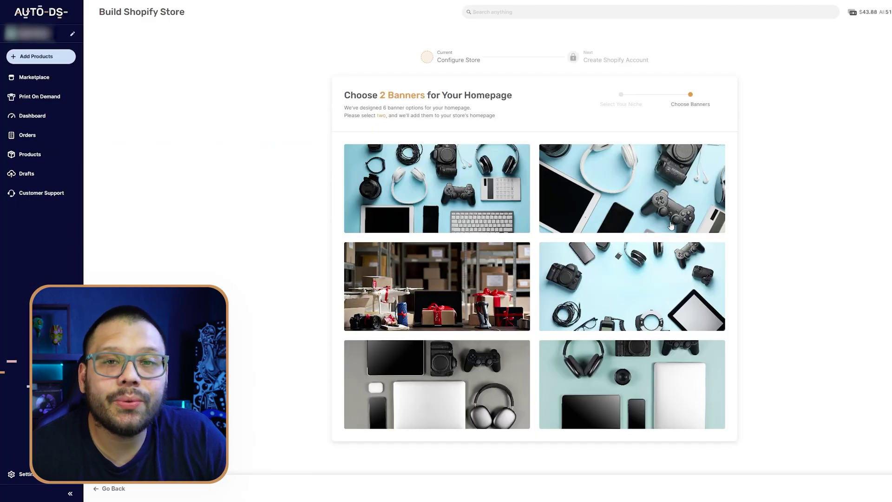
pyautogui.click(609, 285)
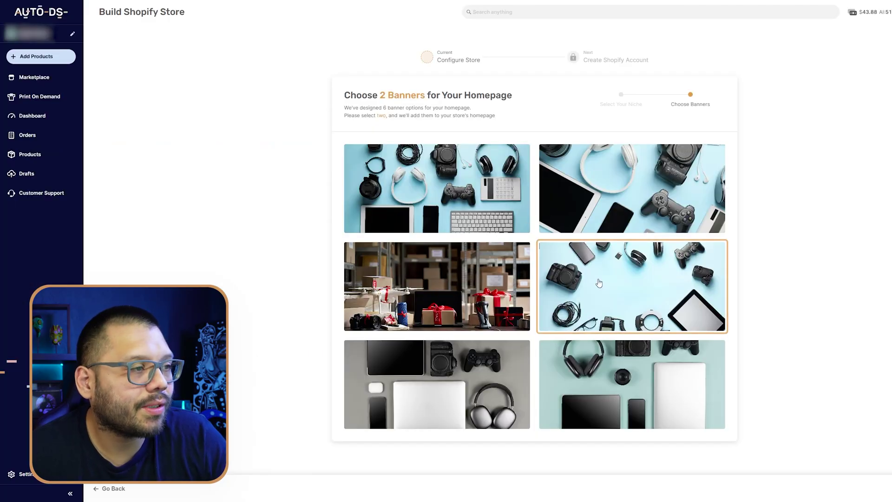
pyautogui.click(436, 305)
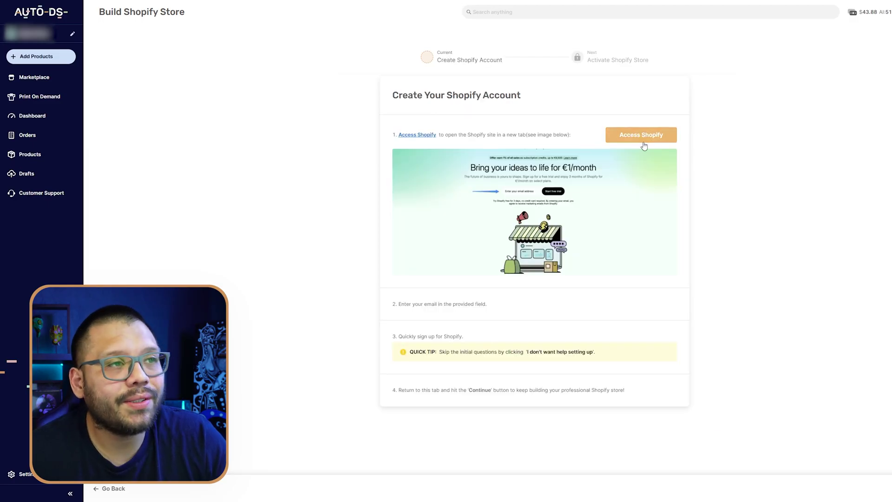
# Start the Shopify free trial and log in with the account password.
pyautogui.click(643, 135)
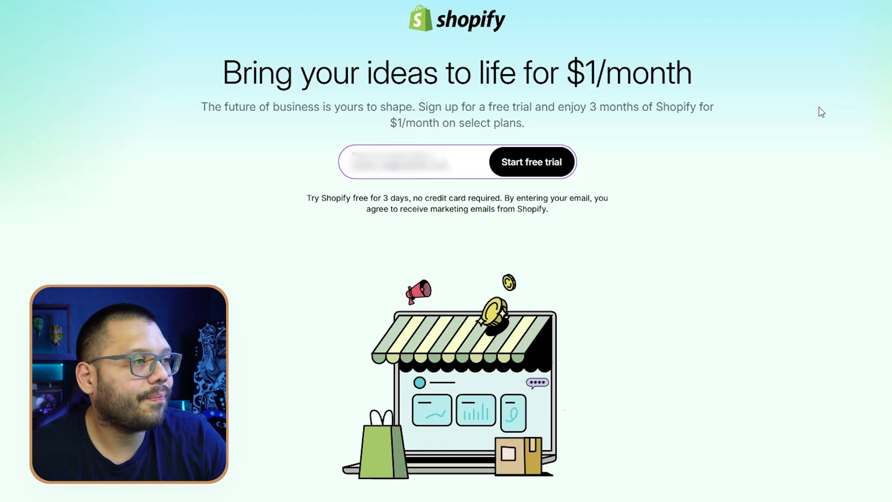
pyautogui.click(526, 165)
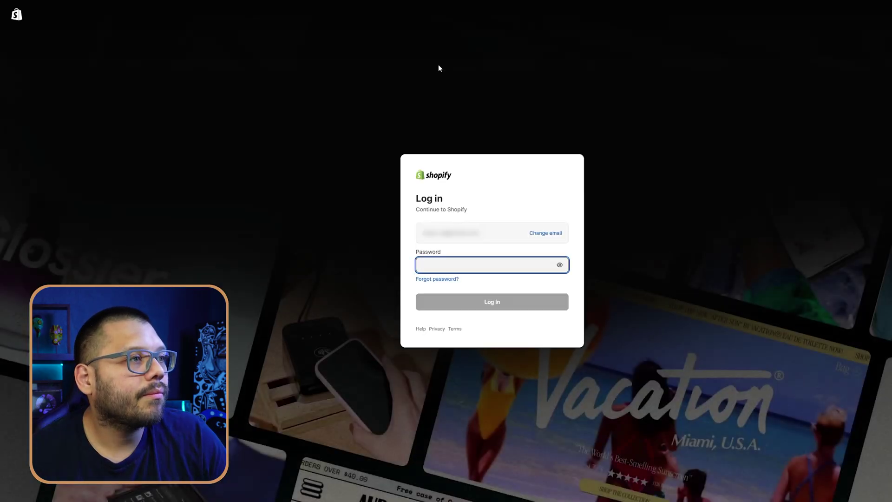
pyautogui.hotkey('ctrl', 'v')
pyautogui.click(490, 311)
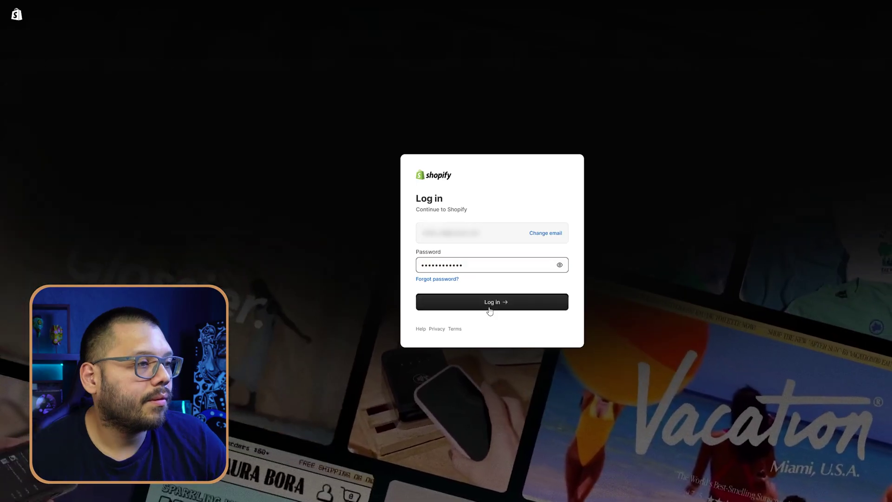
# Unlock the account with the emailed code, confirm the login, and skip security review and setup questions.
pyautogui.click(441, 270)
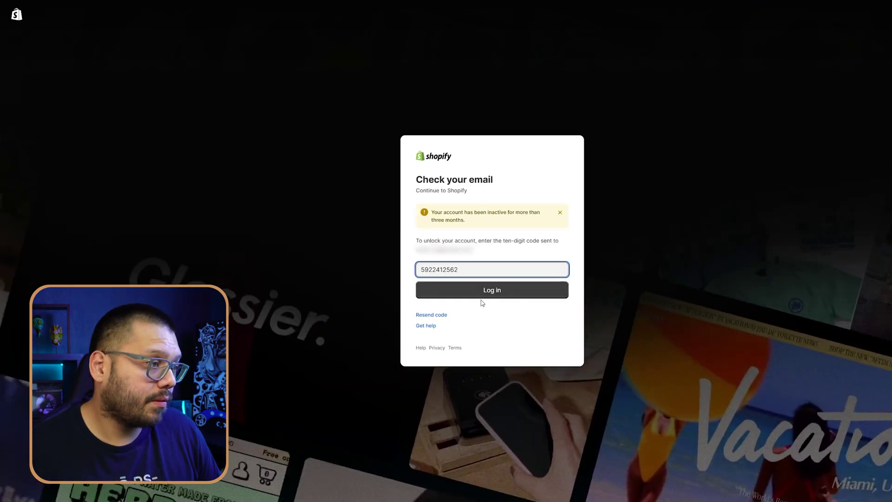
pyautogui.click(483, 292)
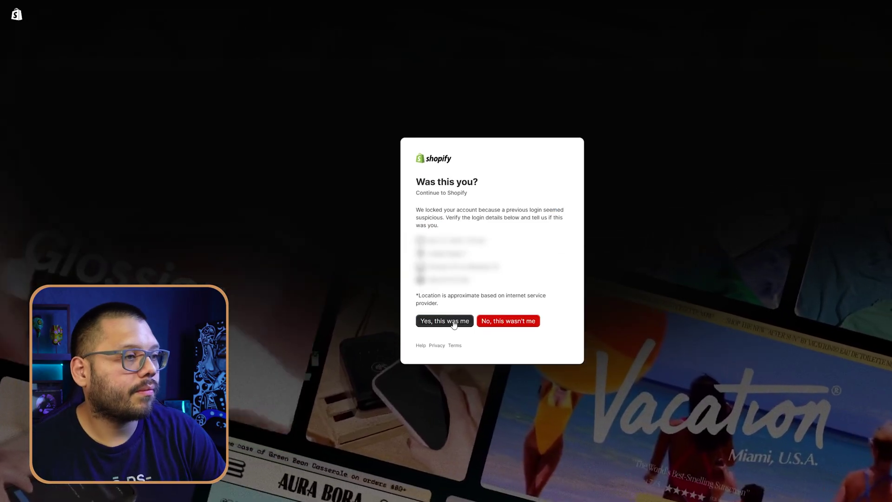
pyautogui.click(487, 319)
pyautogui.click(440, 347)
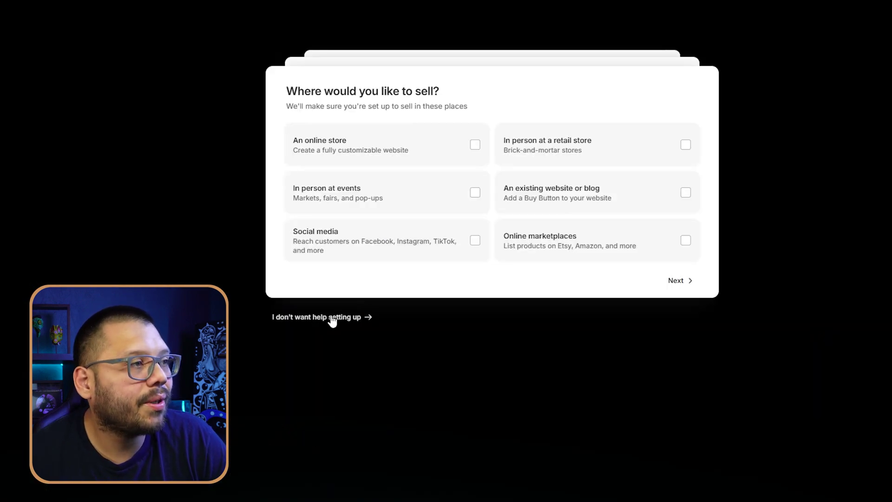
pyautogui.click(332, 318)
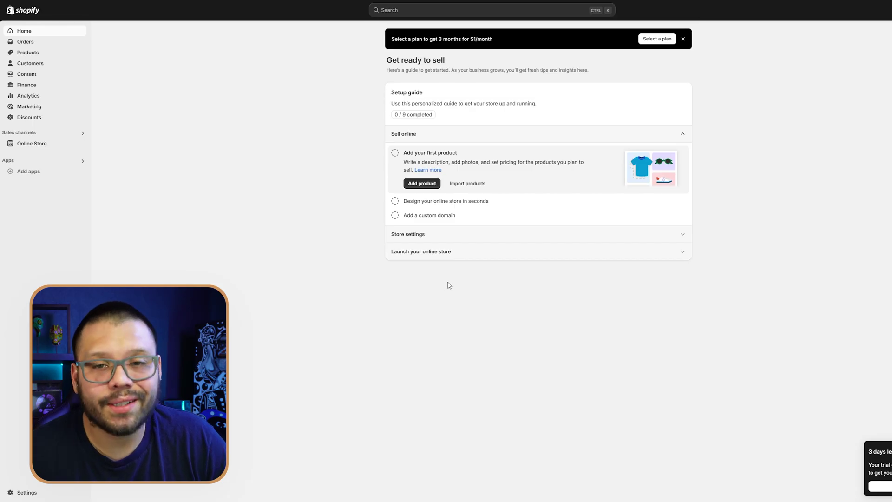
# Subscribe to the Basic plan at $1/month and defer the business address.
pyautogui.click(650, 40)
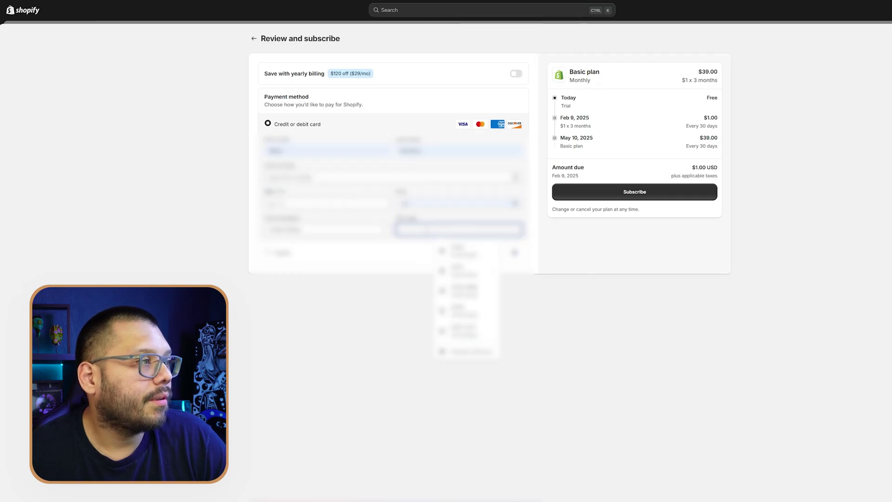
pyautogui.click(645, 194)
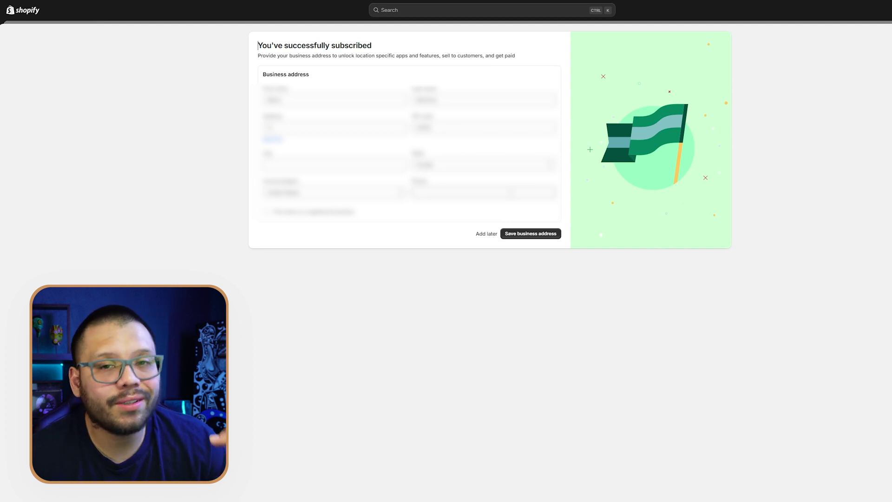
pyautogui.click(478, 240)
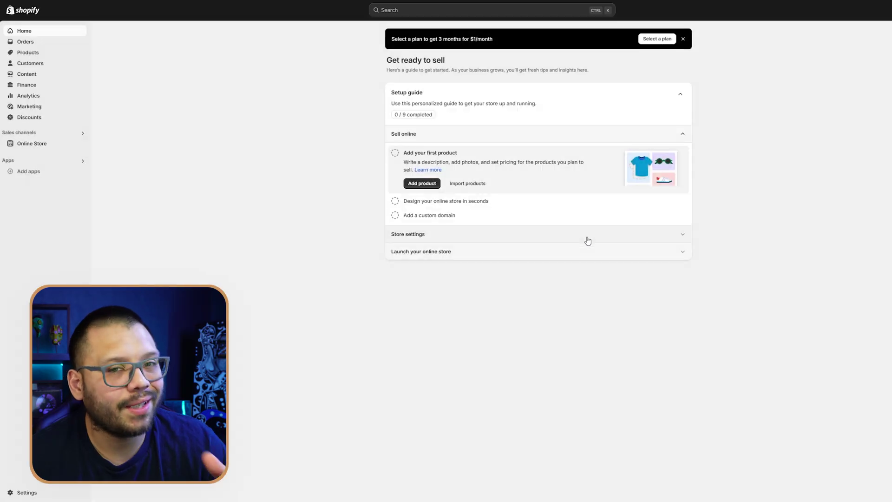
pyautogui.scroll(-2, 588, 241)
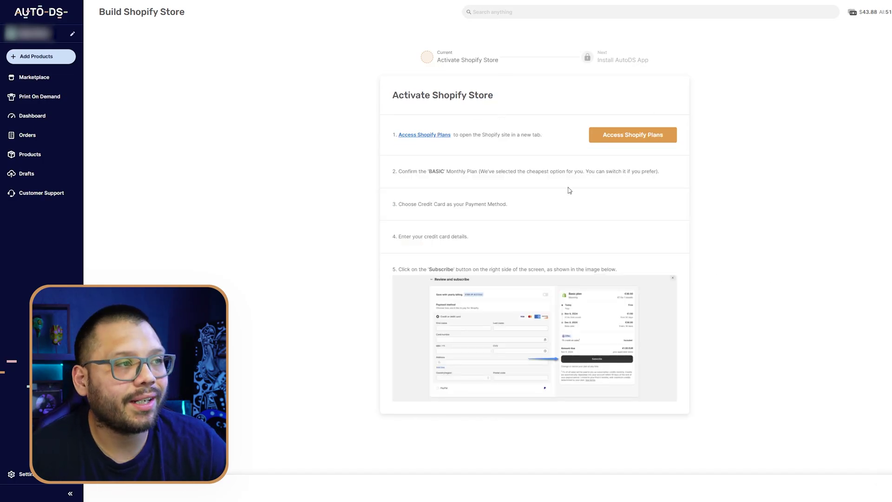
# Search 'autods' in the Shopify admin and install the AutoDS: AI Dropshipping & POD app.
pyautogui.click(727, 479)
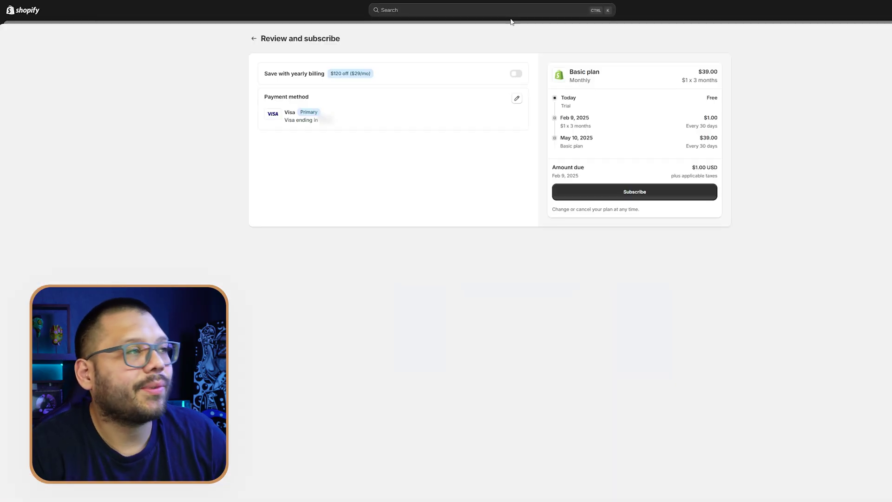
pyautogui.click(507, 16)
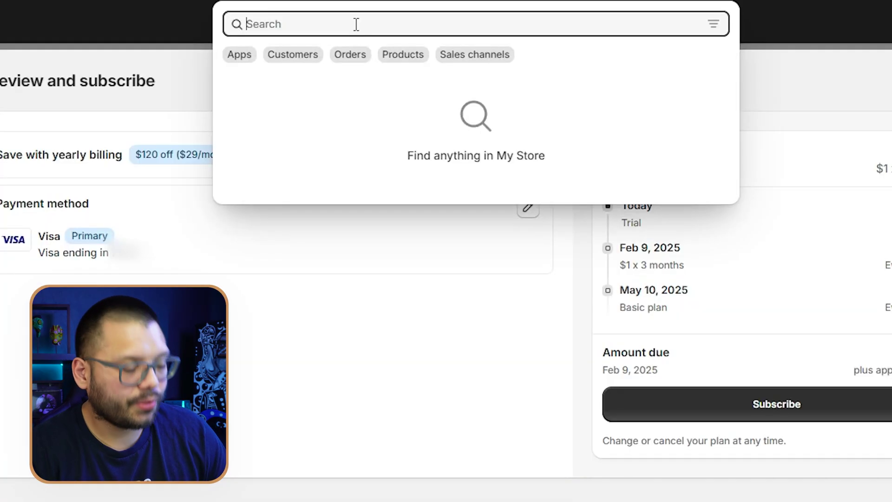
pyautogui.write('autods')
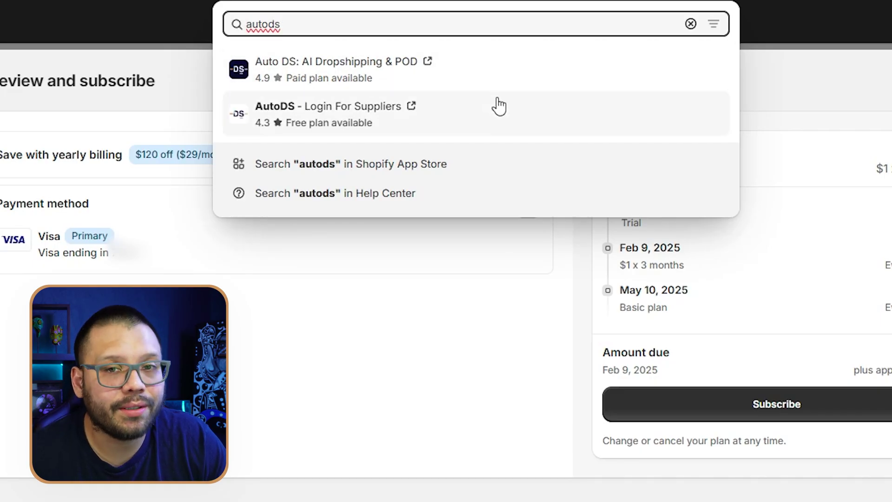
pyautogui.click(488, 84)
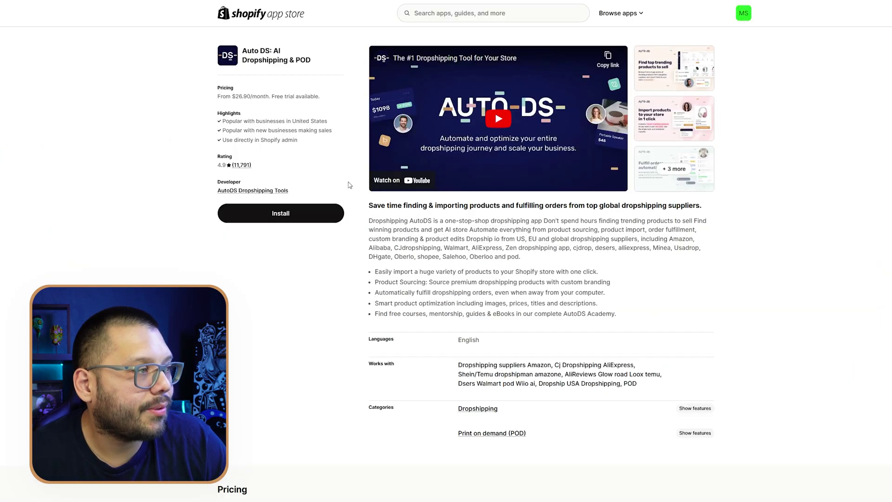
pyautogui.click(274, 214)
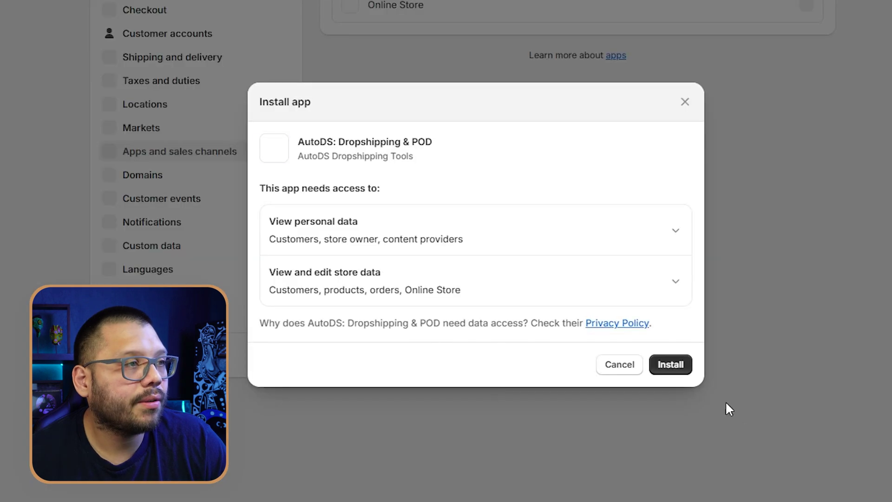
pyautogui.click(670, 364)
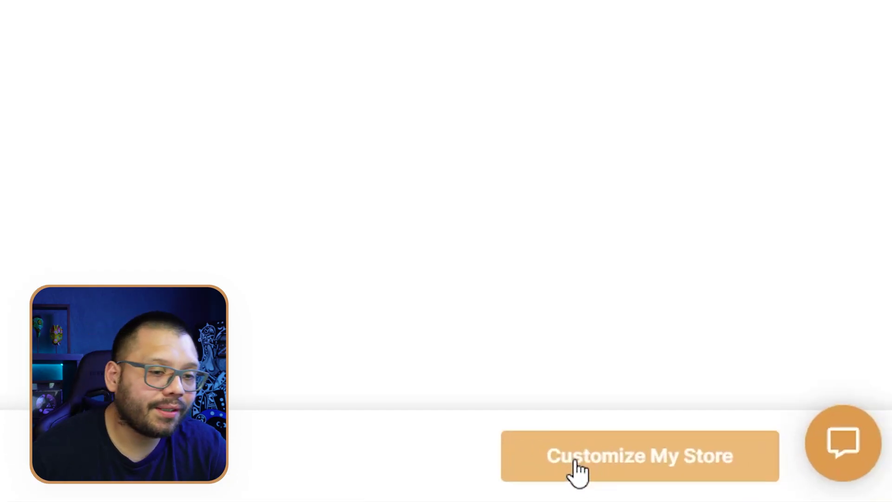
# Let AI customize the store, then clear the storefront password field in Shopify.
pyautogui.click(579, 470)
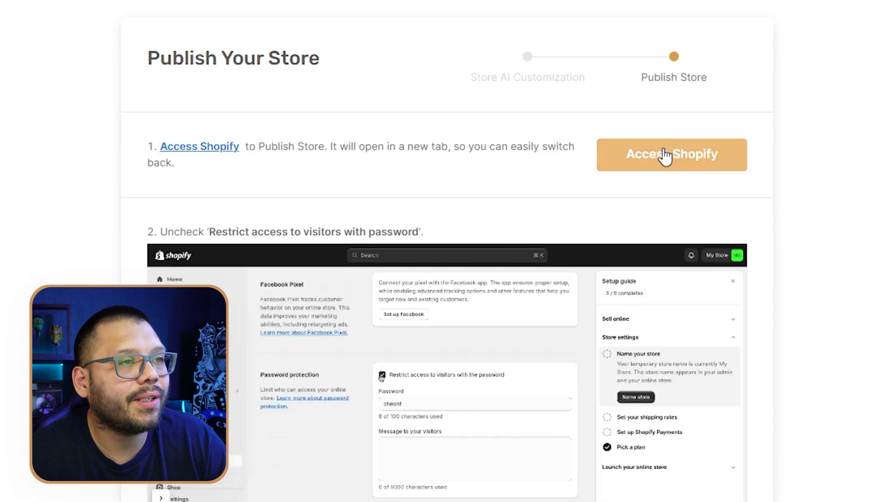
pyautogui.click(644, 146)
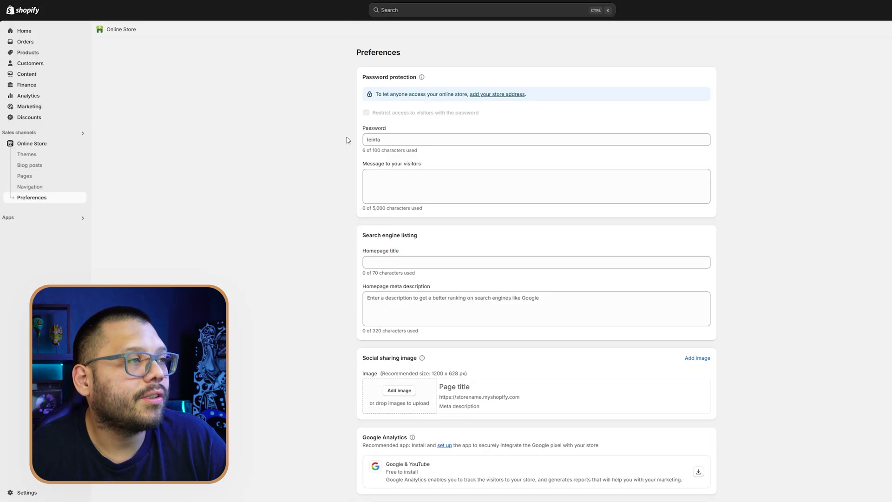
pyautogui.click(381, 140)
pyautogui.hotkey('ctrl', 'a')
pyautogui.press('BackSpace')
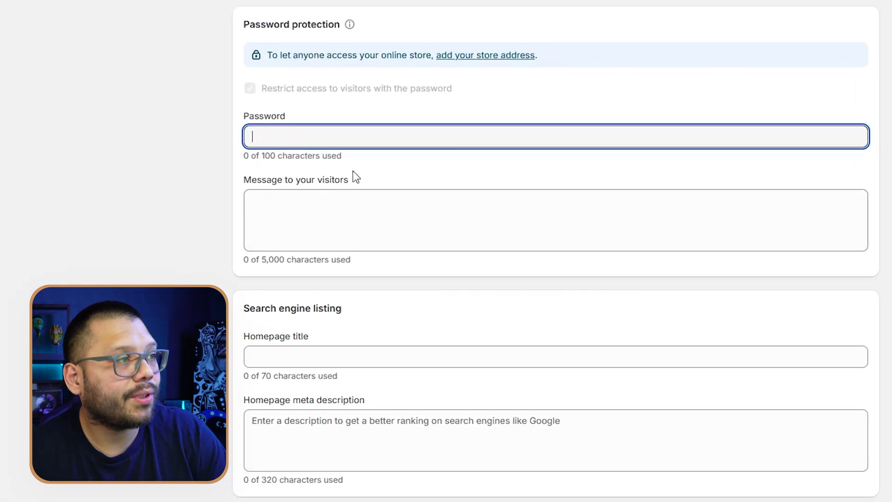
pyautogui.click(382, 113)
pyautogui.scroll(2, 265, 116)
pyautogui.moveTo(267, 124); pyautogui.dragTo(428, 120)
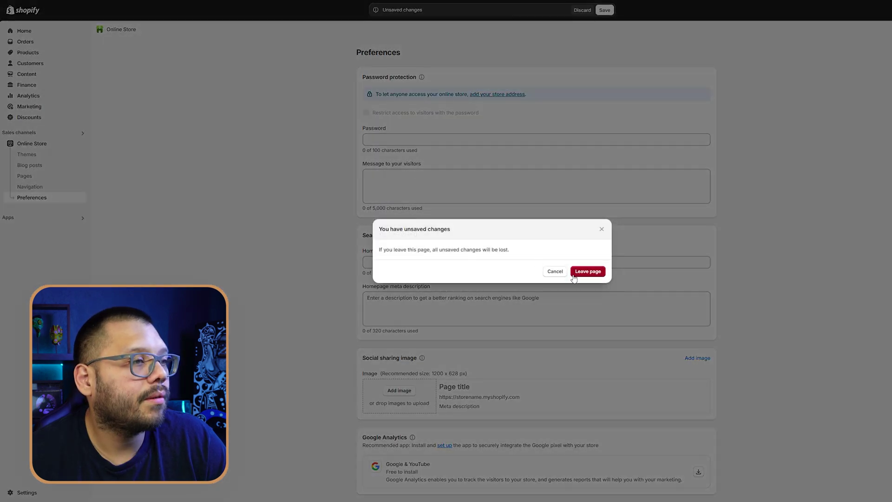
# Fill in the store's business address from a saved address entry.
pyautogui.click(588, 271)
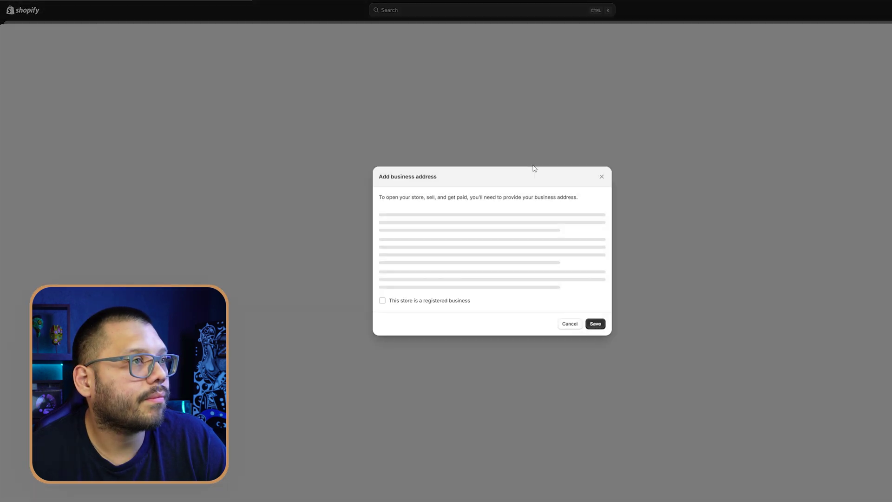
pyautogui.click(432, 193)
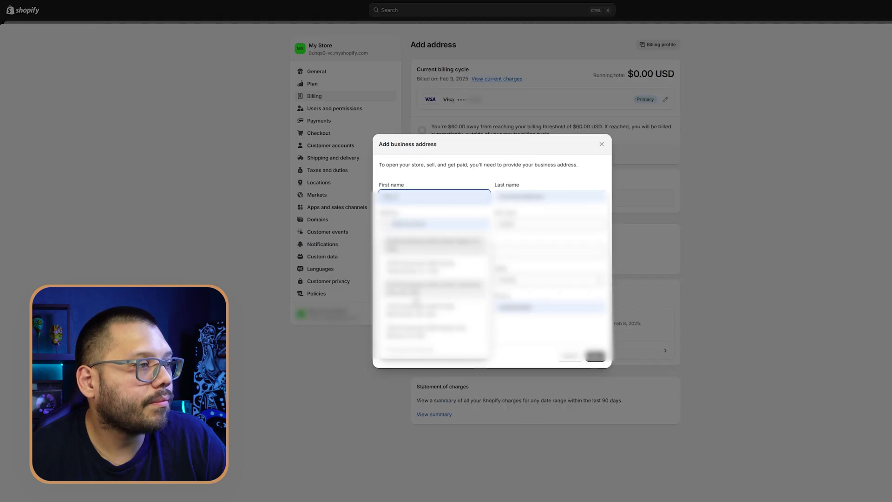
pyautogui.click(428, 219)
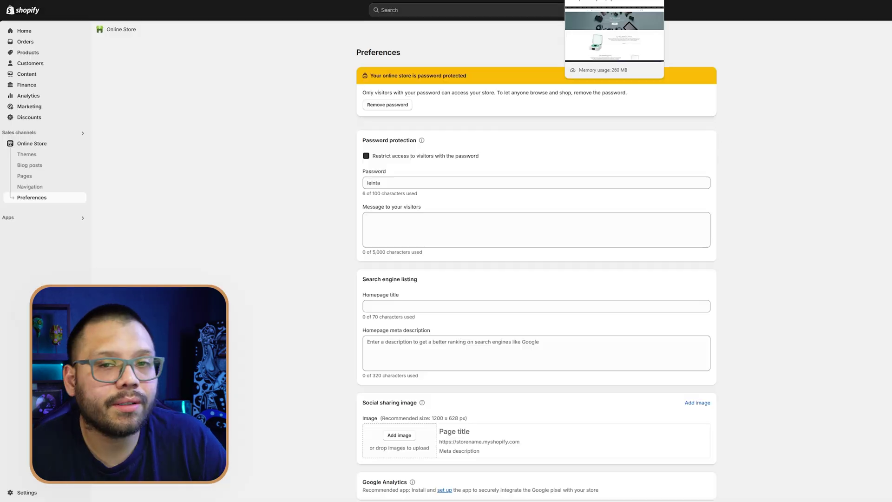
pyautogui.scroll(-3, 845, 172)
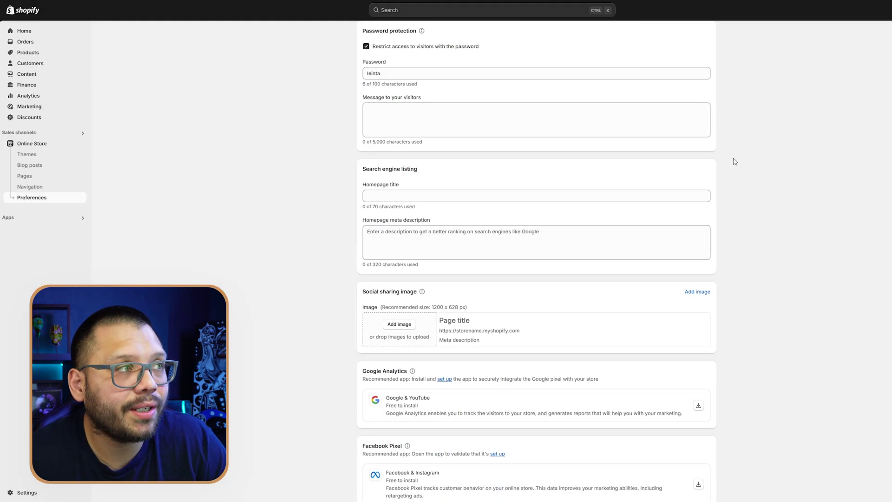
pyautogui.scroll(3, 528, 100)
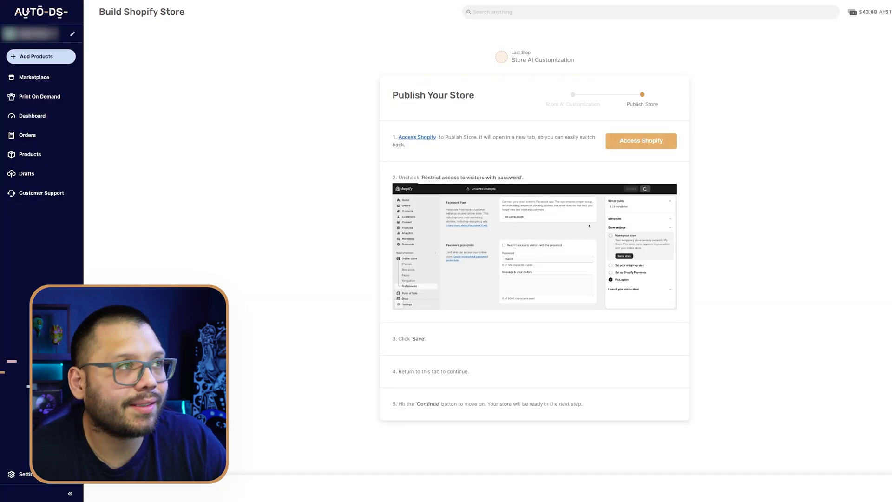
# Uncheck 'Restrict access to visitors with the password', save, and continue in AutoDS.
pyautogui.click(642, 140)
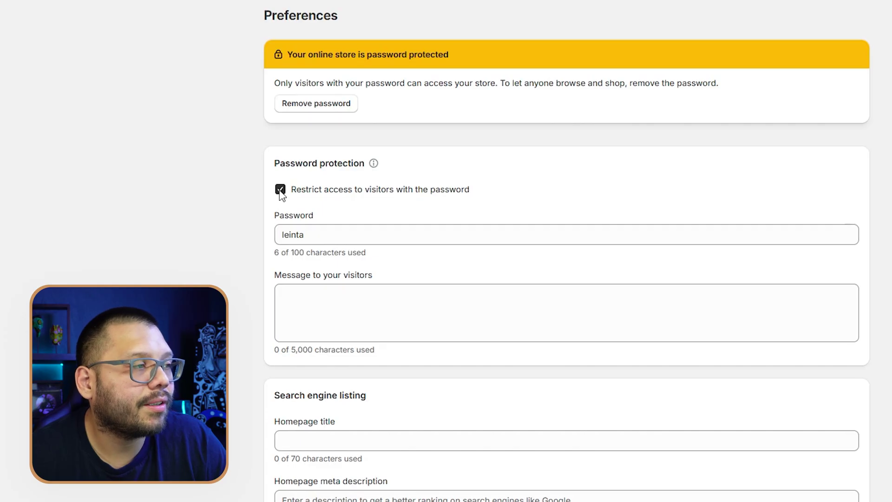
pyautogui.click(280, 189)
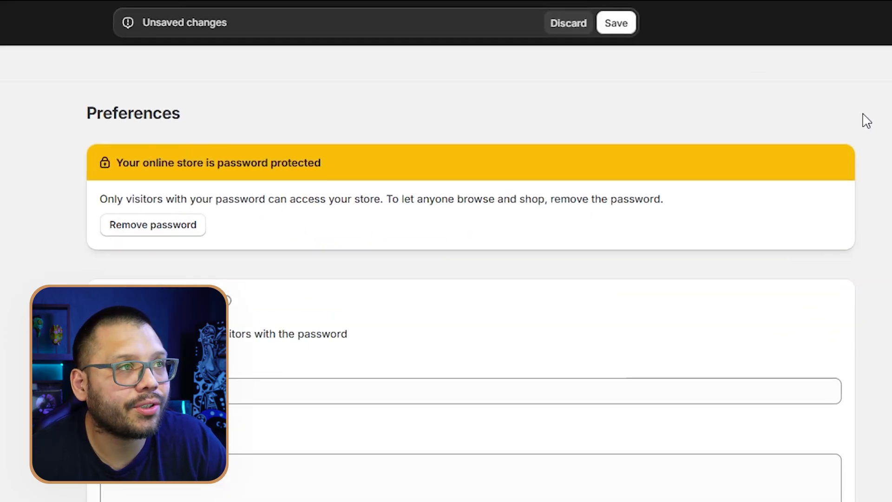
pyautogui.click(617, 23)
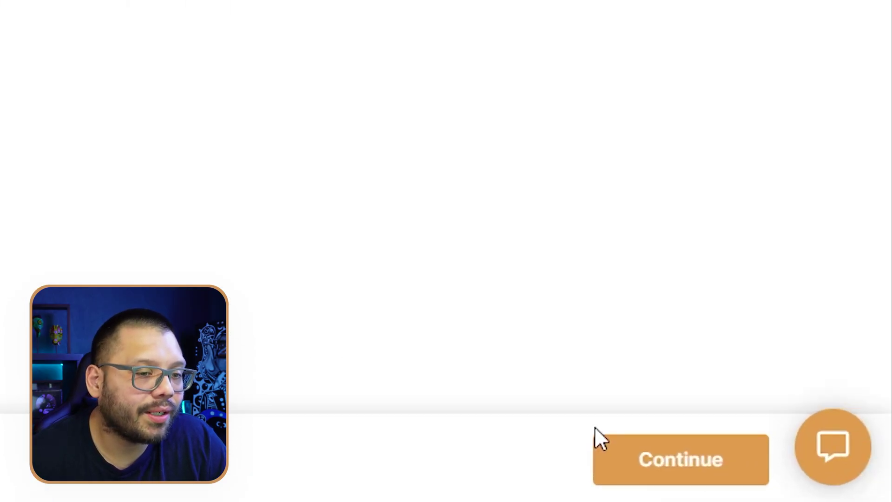
pyautogui.click(665, 471)
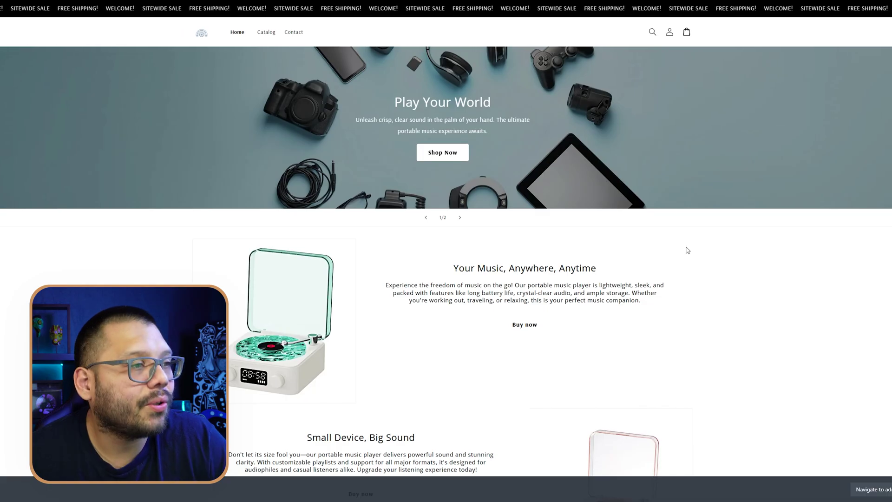
# Browse the storefront home page, then open the Mini Retro White Noise Bluetooth Speaker page.
pyautogui.scroll(-5, 688, 249)
pyautogui.scroll(-3, 548, 232)
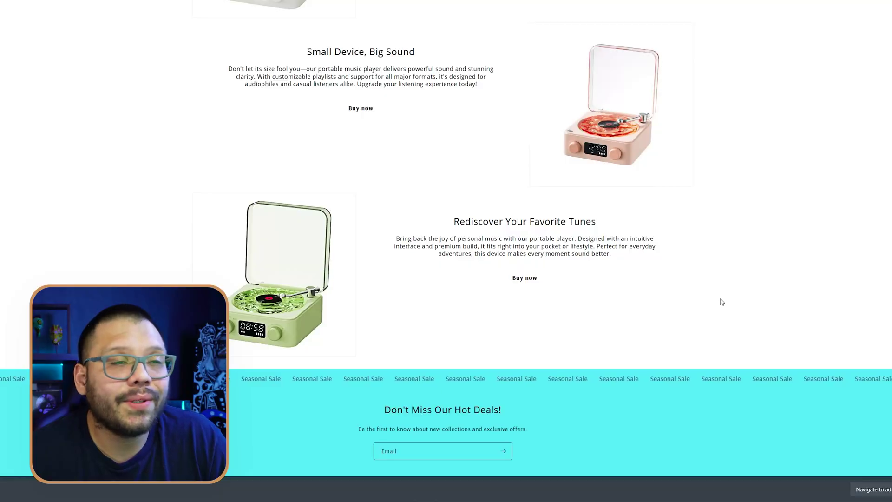
pyautogui.scroll(8, 722, 302)
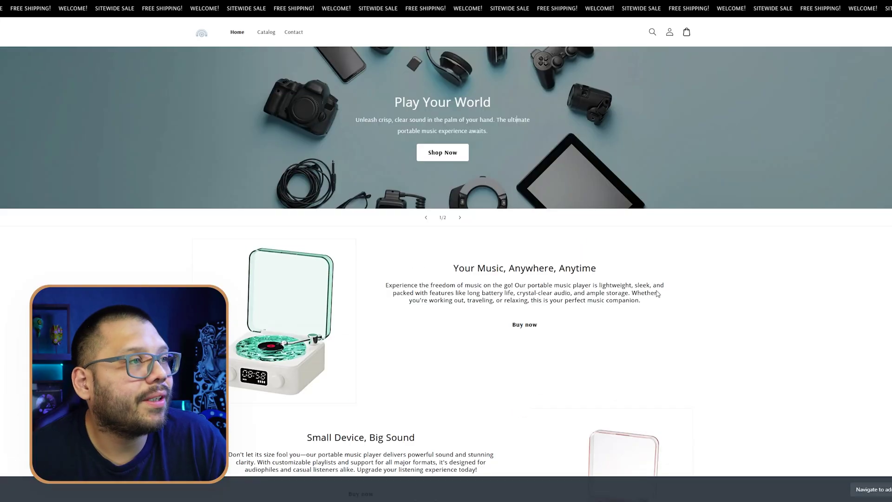
pyautogui.click(452, 154)
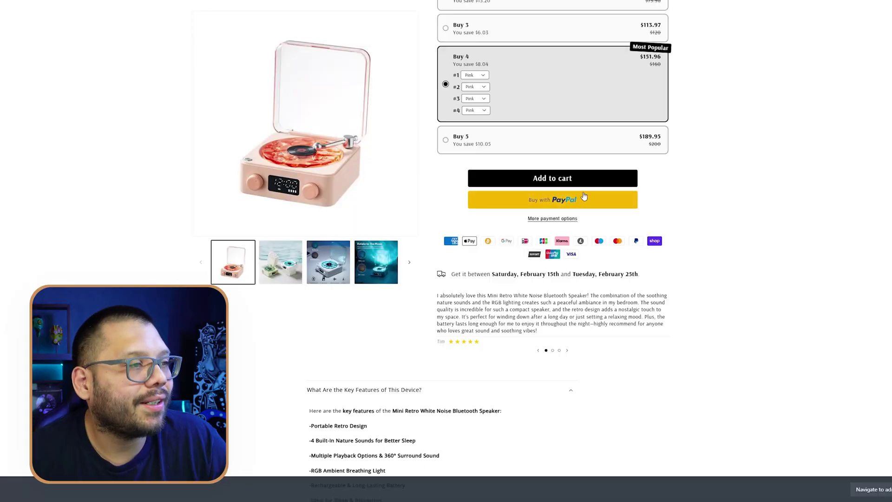
pyautogui.scroll(-2, 585, 196)
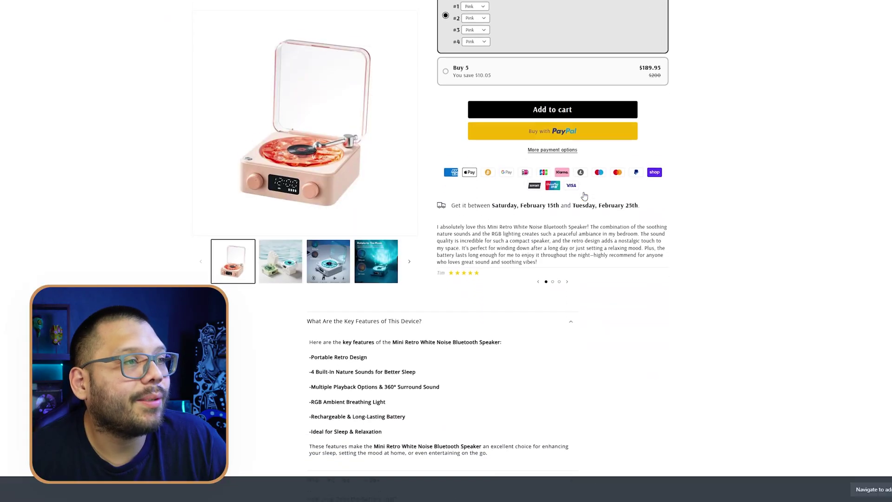
pyautogui.scroll(-2, 576, 190)
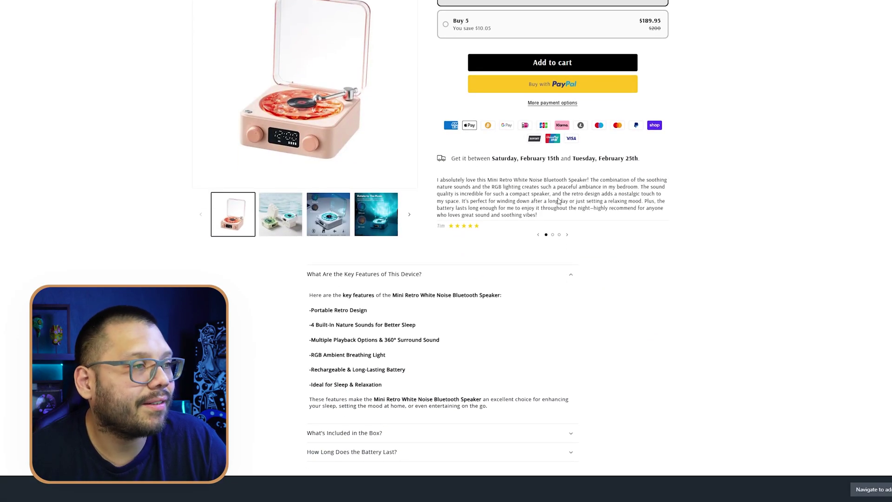
pyautogui.click(568, 234)
pyautogui.click(568, 235)
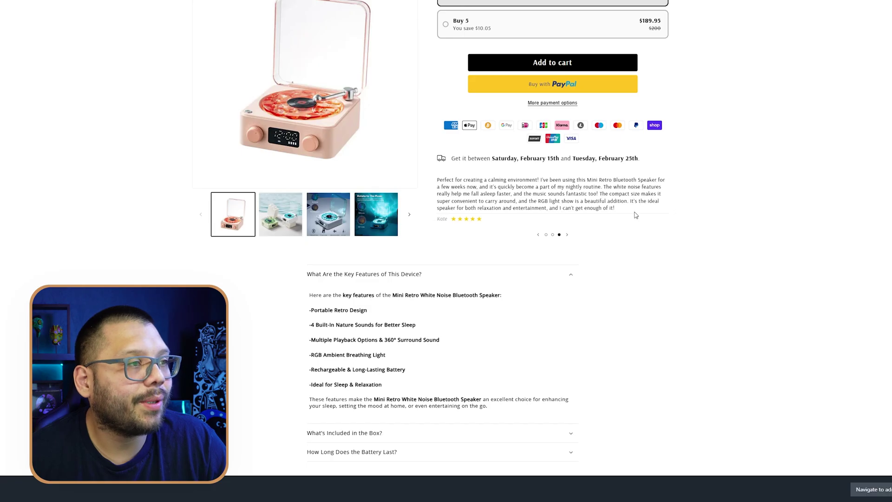
pyautogui.scroll(-4, 516, 237)
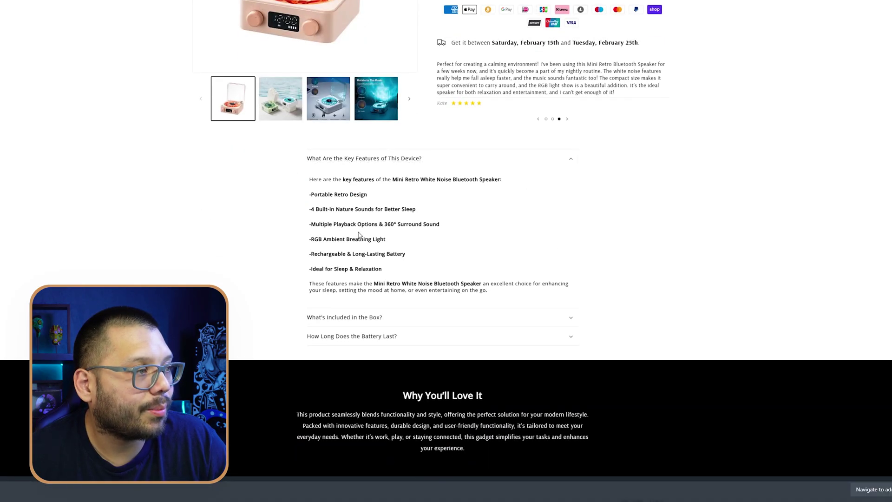
pyautogui.click(343, 317)
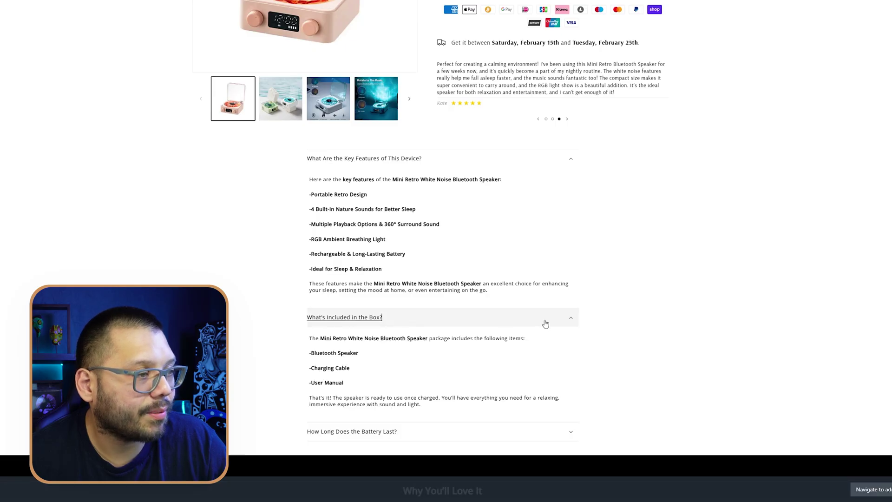
pyautogui.click(546, 323)
pyautogui.click(447, 339)
pyautogui.click(511, 342)
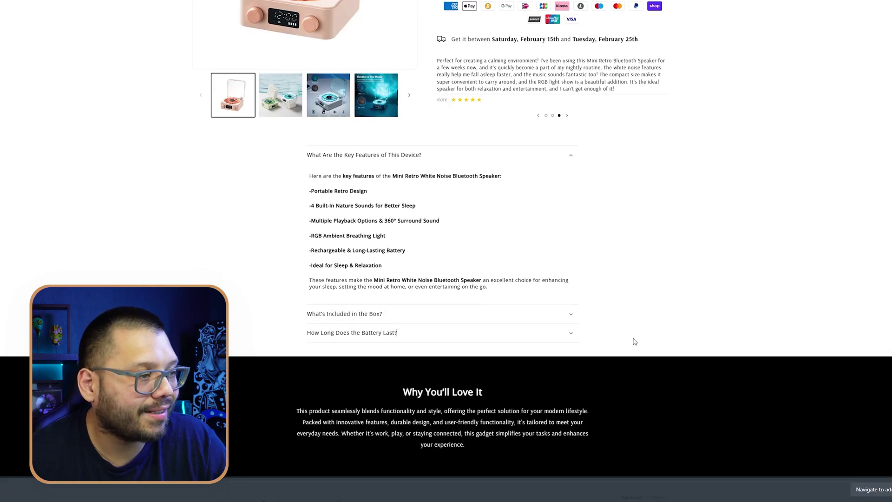
pyautogui.scroll(-4, 617, 333)
pyautogui.scroll(-3, 482, 299)
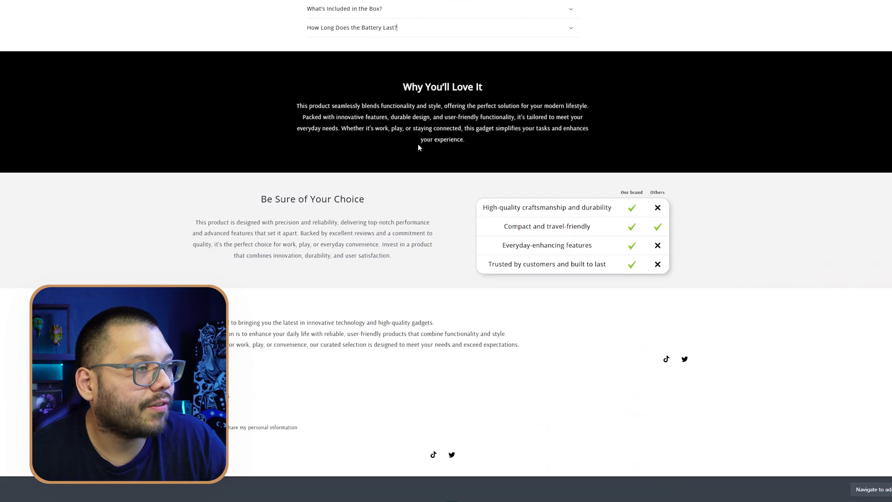
pyautogui.scroll(-1, 425, 281)
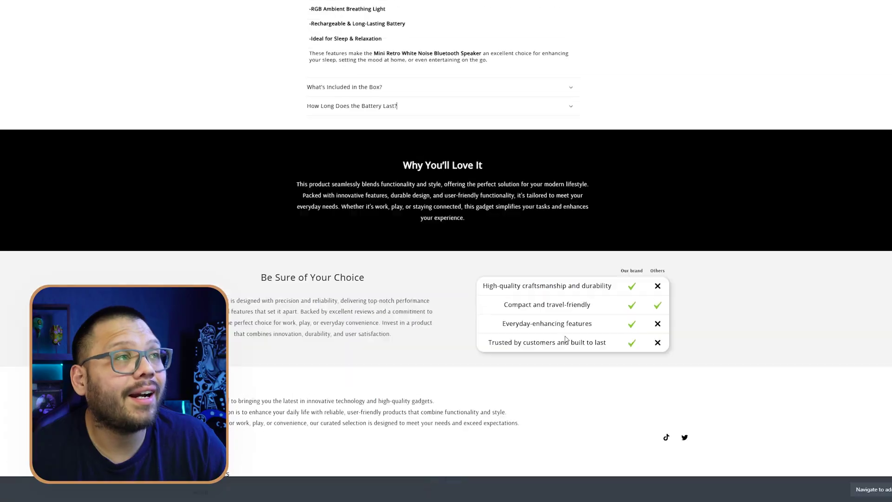
pyautogui.scroll(15, 608, 371)
pyautogui.scroll(5, 613, 367)
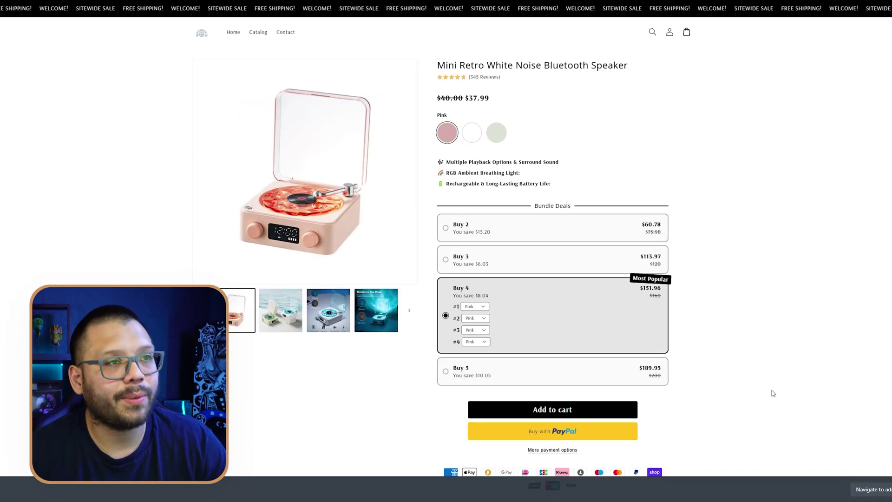
pyautogui.click(259, 33)
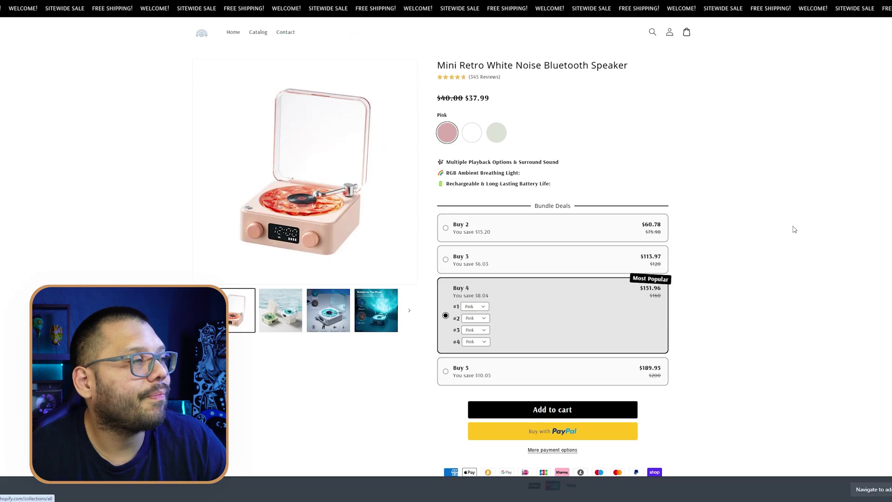
# Scroll through the catalog's electronics product grid to the end.
pyautogui.scroll(-3, 799, 244)
pyautogui.scroll(-2, 749, 230)
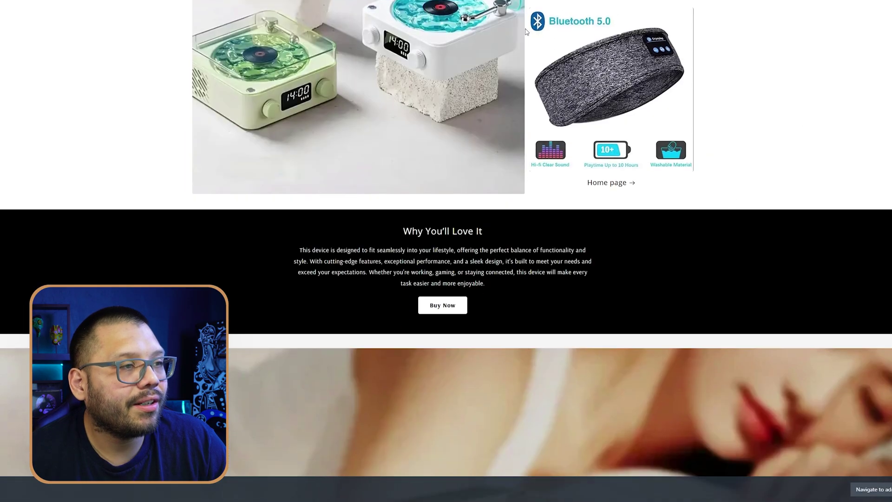
pyautogui.scroll(5, 680, 237)
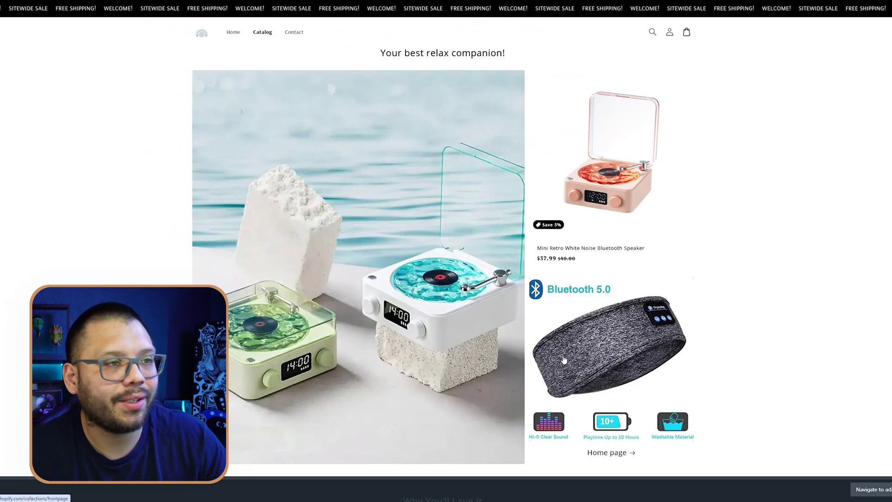
pyautogui.scroll(-6, 741, 341)
pyautogui.scroll(-10, 756, 338)
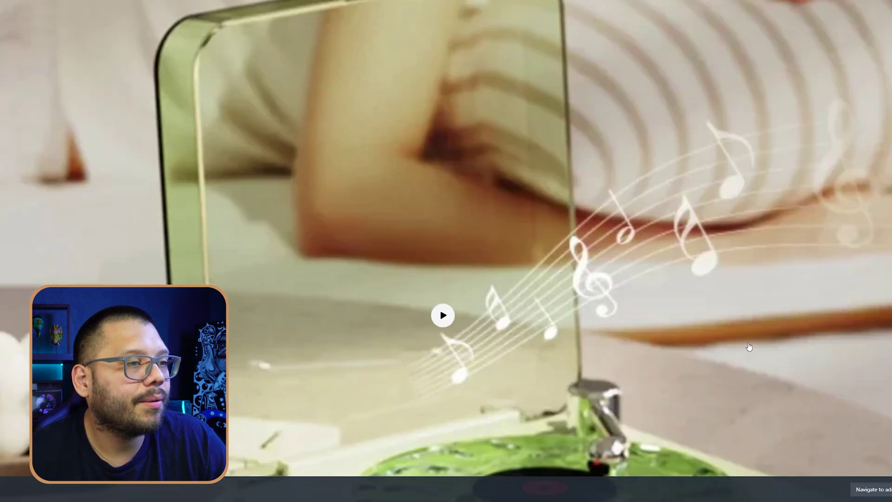
pyautogui.scroll(-5, 754, 345)
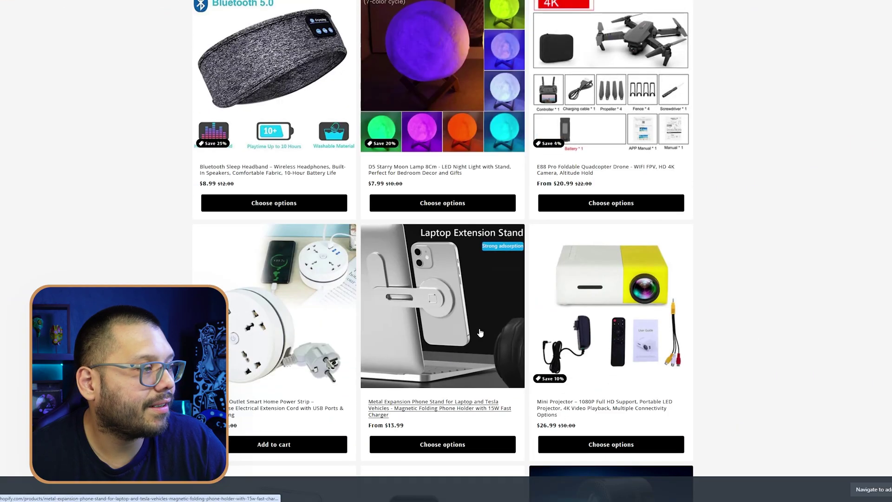
pyautogui.scroll(-8, 480, 335)
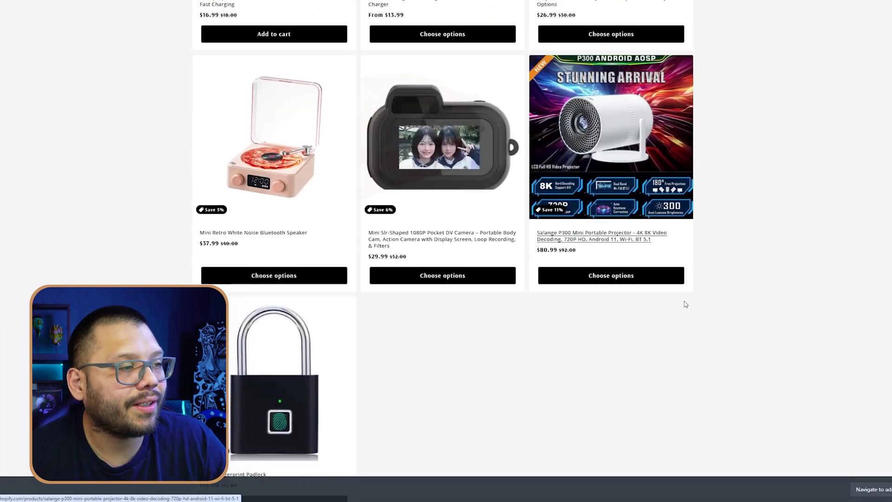
pyautogui.scroll(-6, 667, 298)
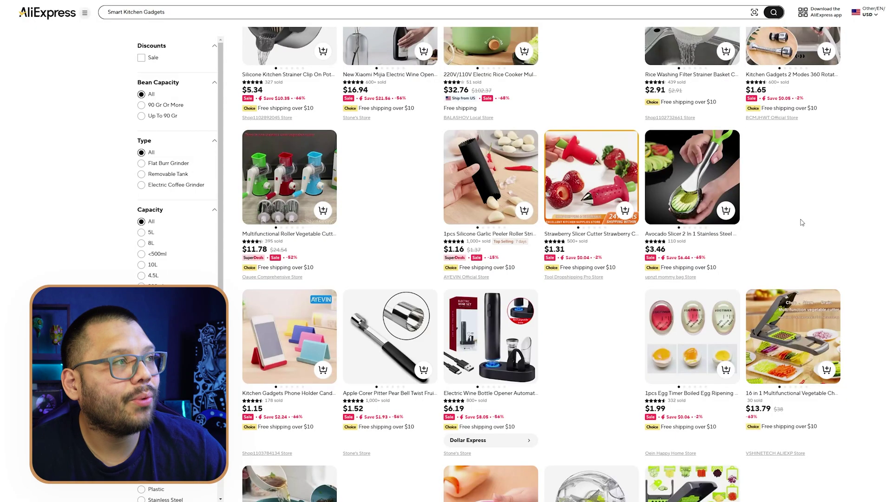
# Open the $16.94 Xiaomi electric wine opener listing and clear its URL from the address bar.
pyautogui.scroll(-3, 766, 243)
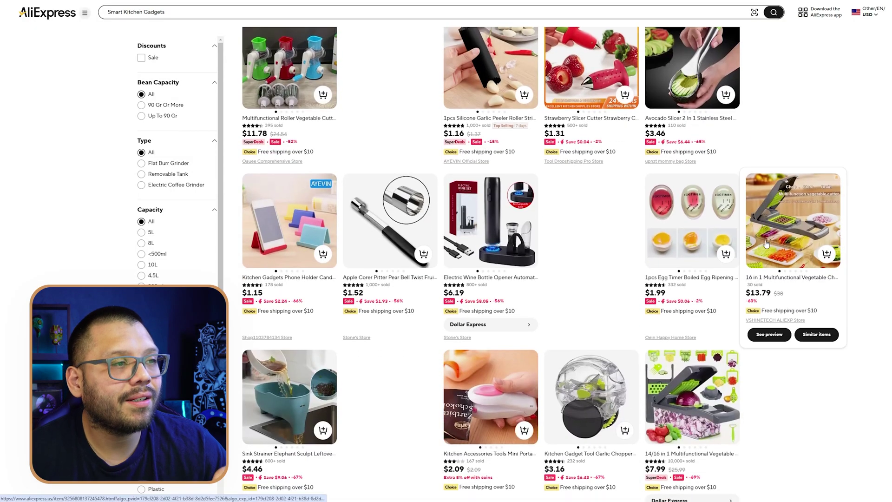
pyautogui.scroll(-2, 626, 232)
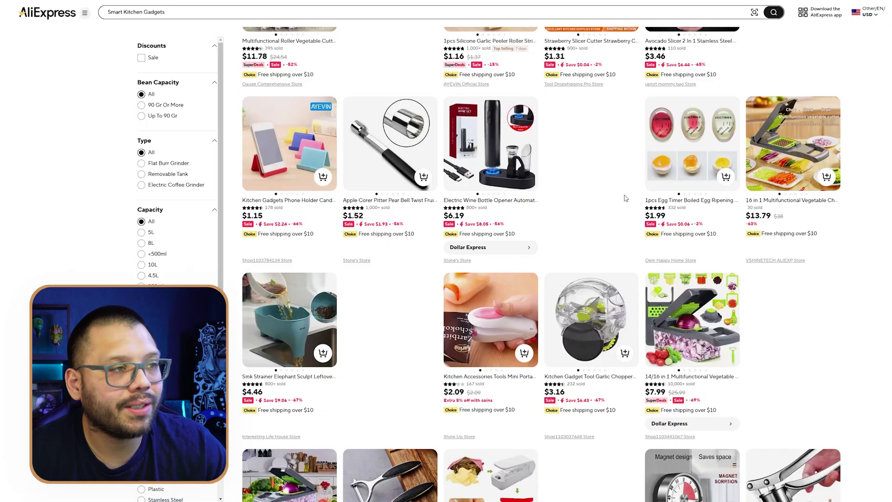
pyautogui.scroll(8, 397, 240)
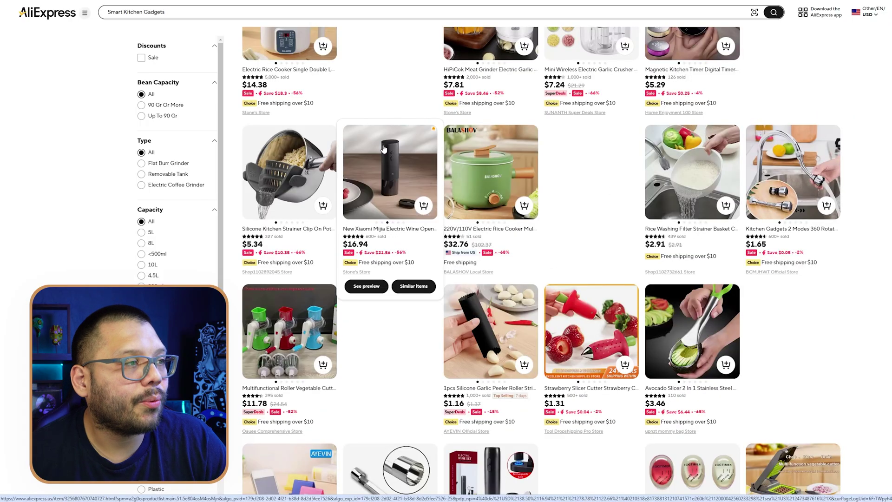
pyautogui.click(388, 178)
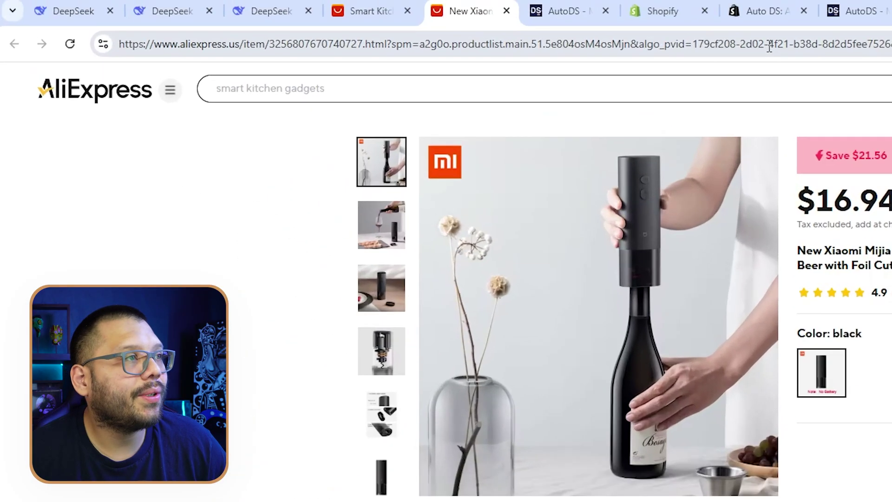
pyautogui.hotkey('ctrl', 'l')
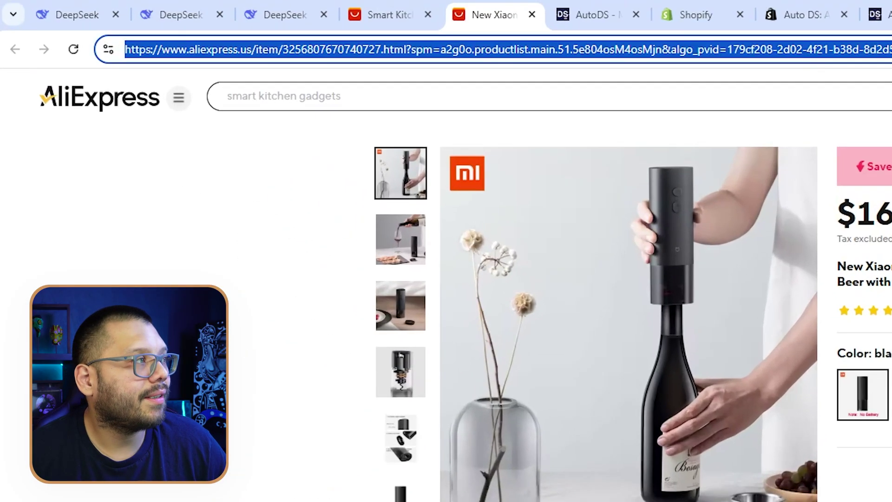
pyautogui.press('BackSpace')
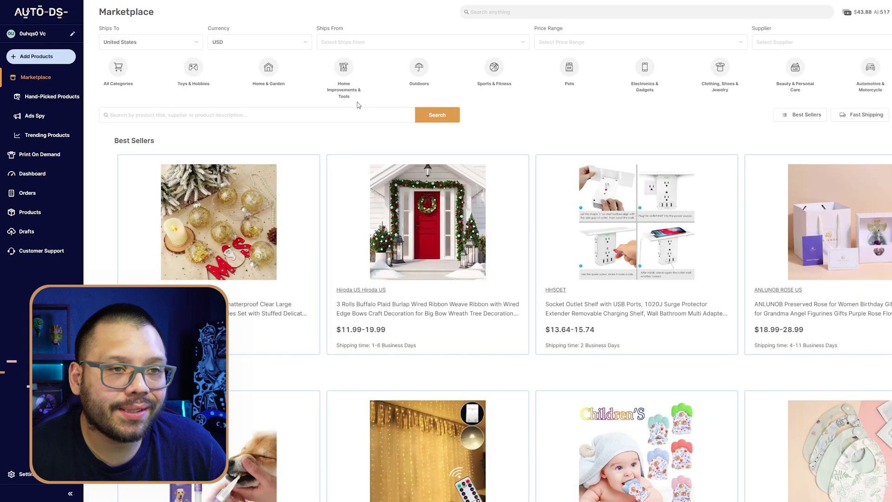
# Import the HHSOET socket outlet shelf as a draft and show the Add Products options.
pyautogui.moveTo(477, 180)
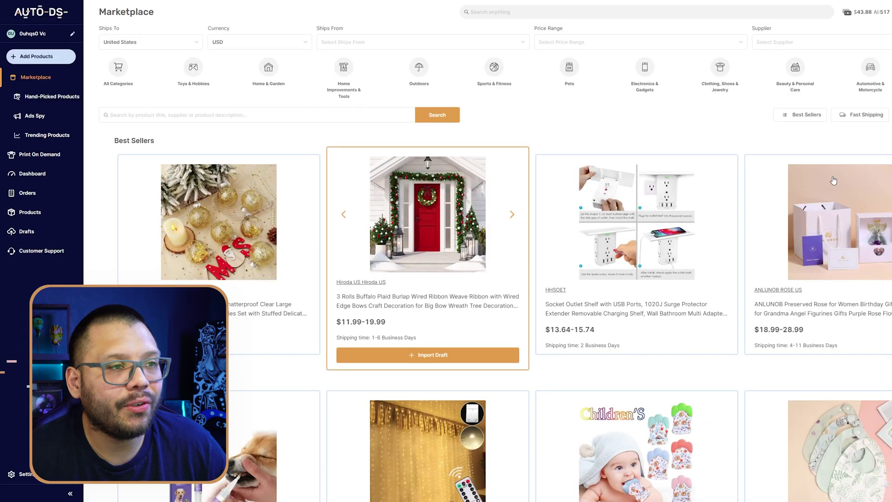
pyautogui.moveTo(631, 257)
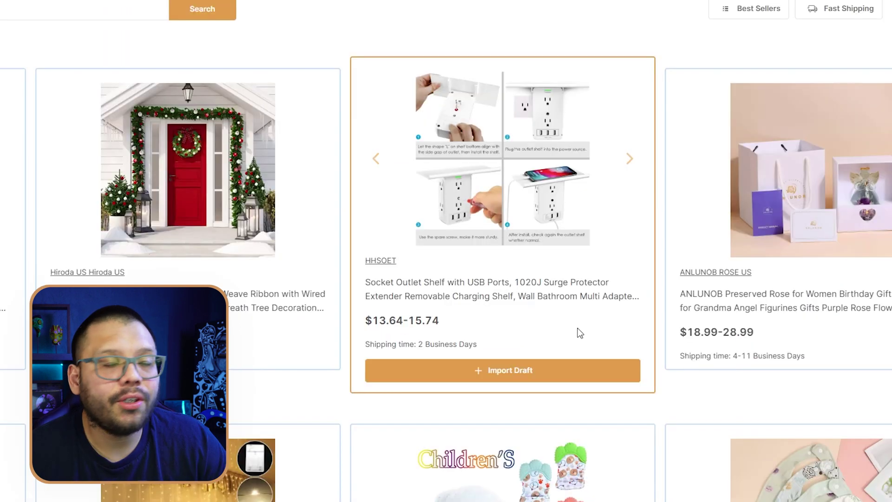
pyautogui.click(525, 368)
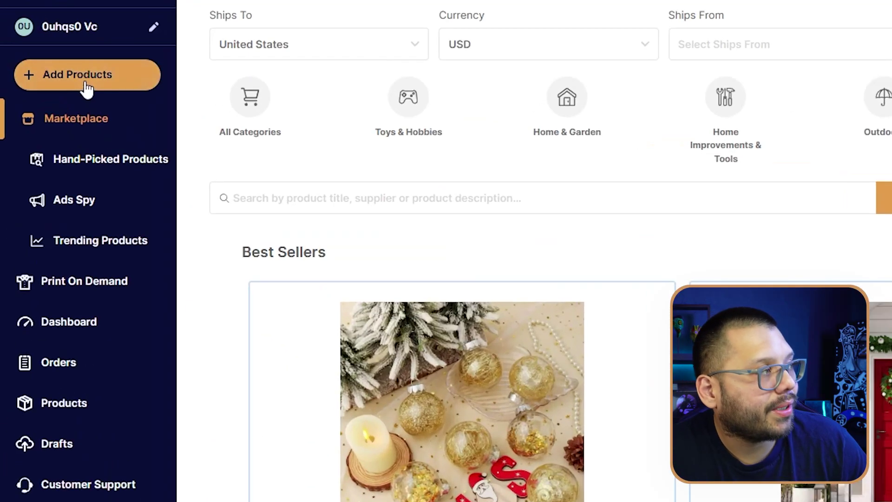
pyautogui.click(39, 59)
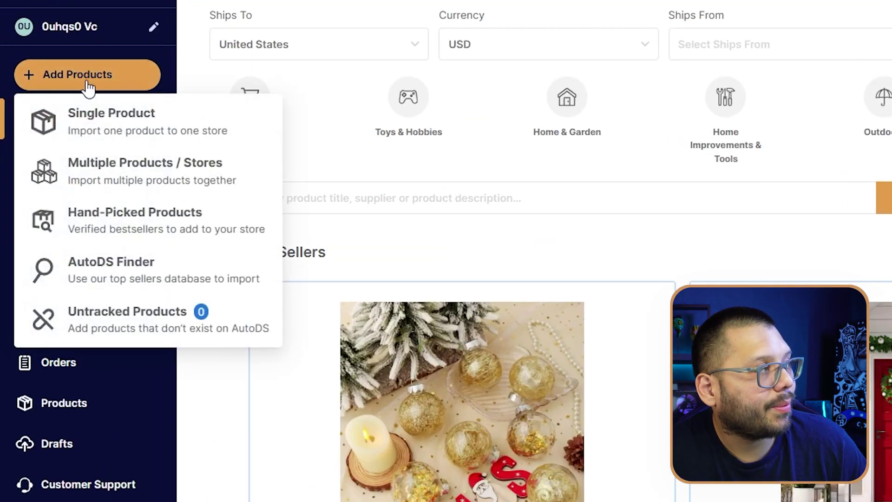
# Import the AliExpress electric wine opener link as a single product and open the draft for quick editing.
pyautogui.click(303, 168)
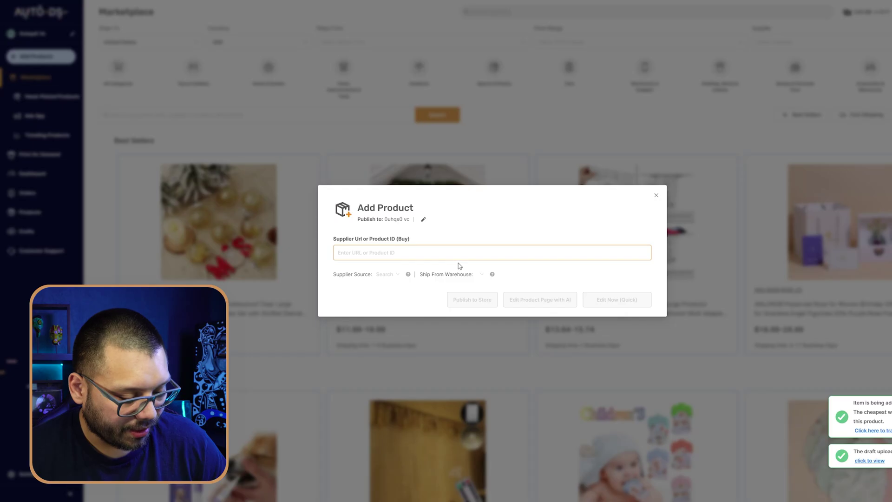
pyautogui.hotkey('ctrl', 'v')
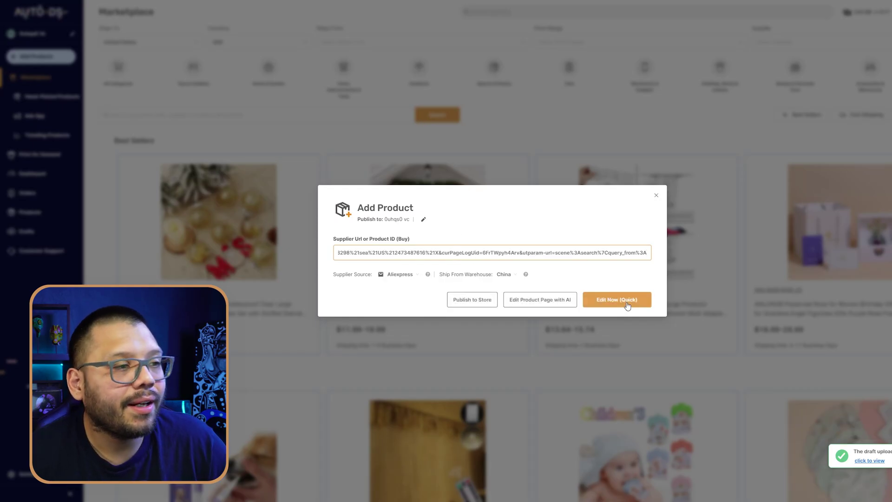
pyautogui.click(609, 304)
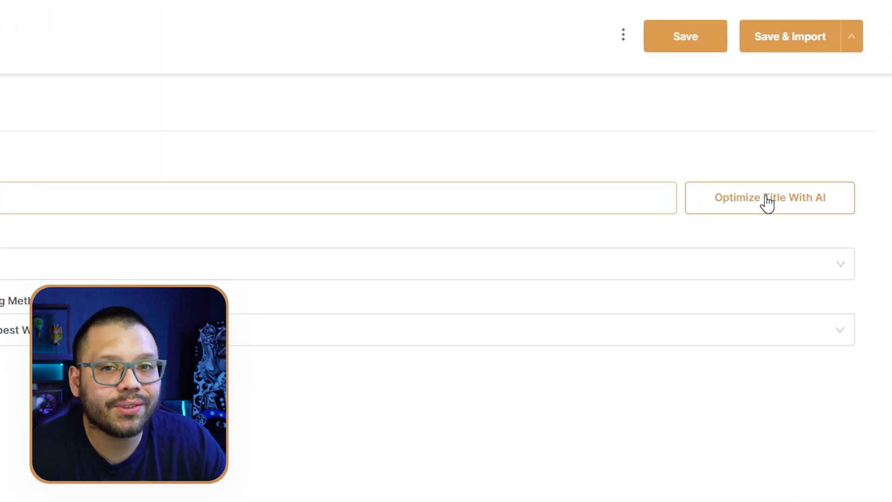
# Generate a new AI product title for the wine opener using the Professional tone.
pyautogui.click(770, 199)
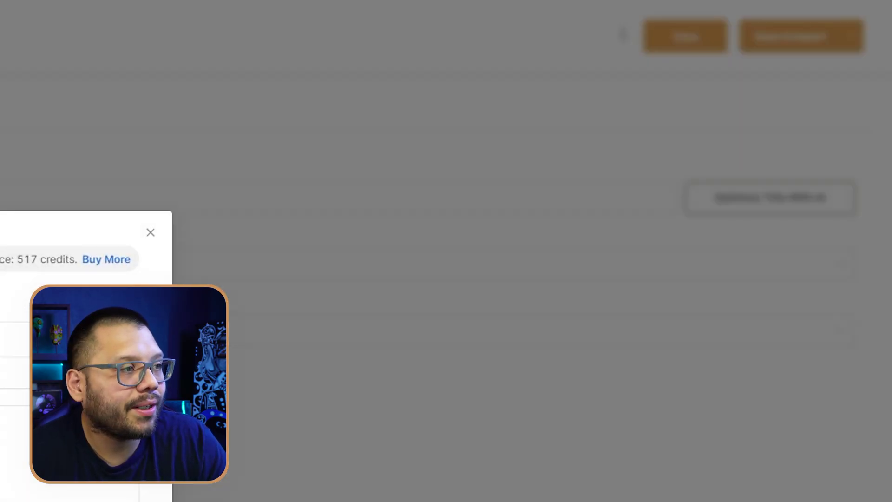
pyautogui.click(383, 205)
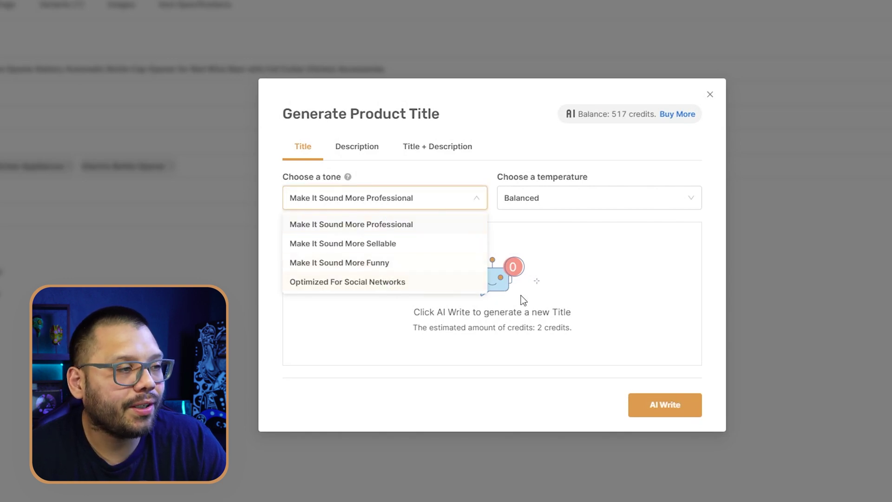
pyautogui.click(371, 225)
pyautogui.click(679, 406)
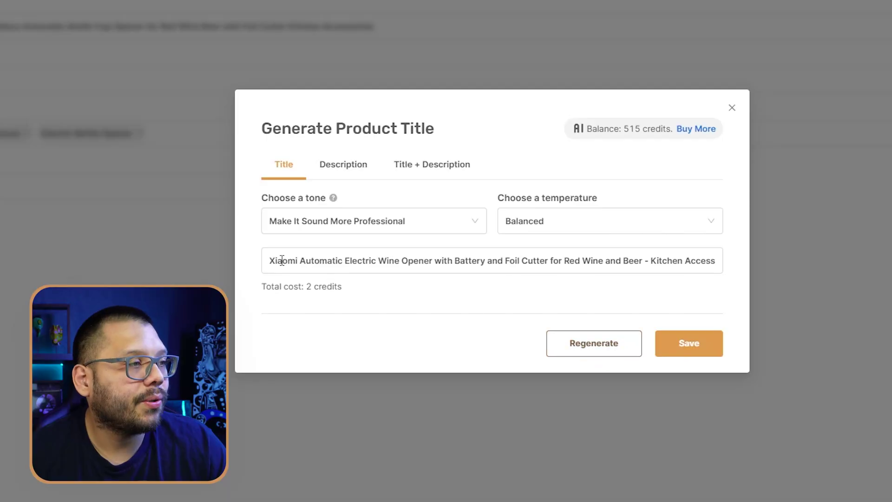
# Trim the title to 'Automatic Electric Wine Opener with Battery and Foil Cutter' and save it.
pyautogui.moveTo(299, 262); pyautogui.dragTo(215, 267)
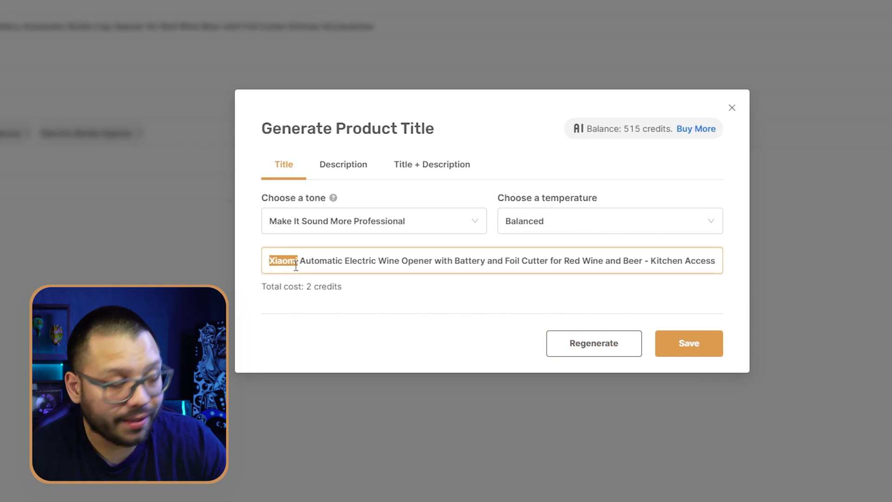
pyautogui.press('BackSpace')
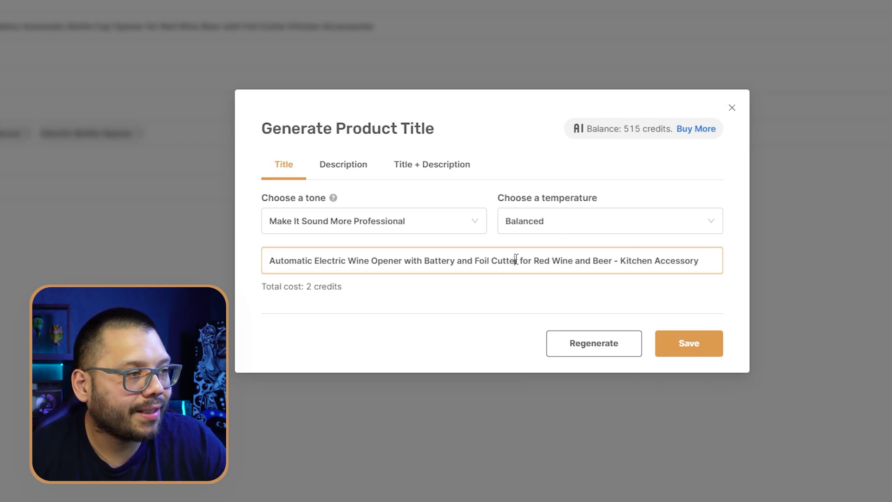
pyautogui.moveTo(517, 261); pyautogui.dragTo(746, 270)
pyautogui.press('BackSpace')
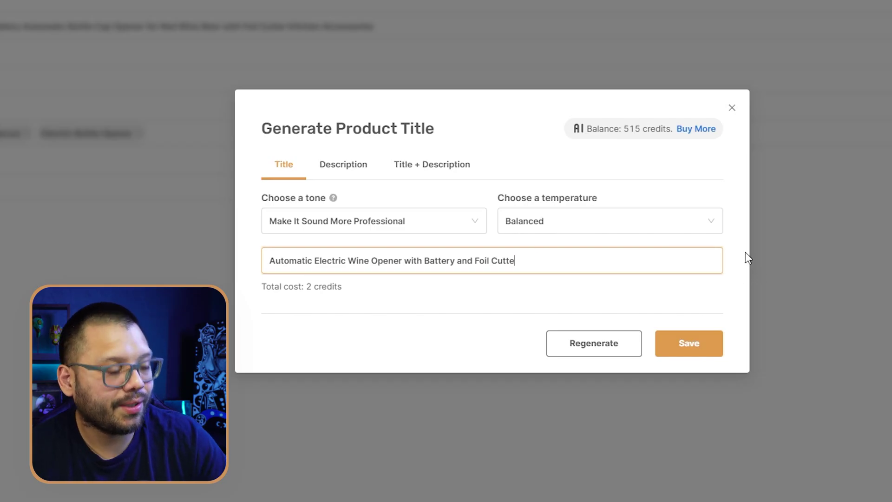
pyautogui.write('r')
pyautogui.click(689, 343)
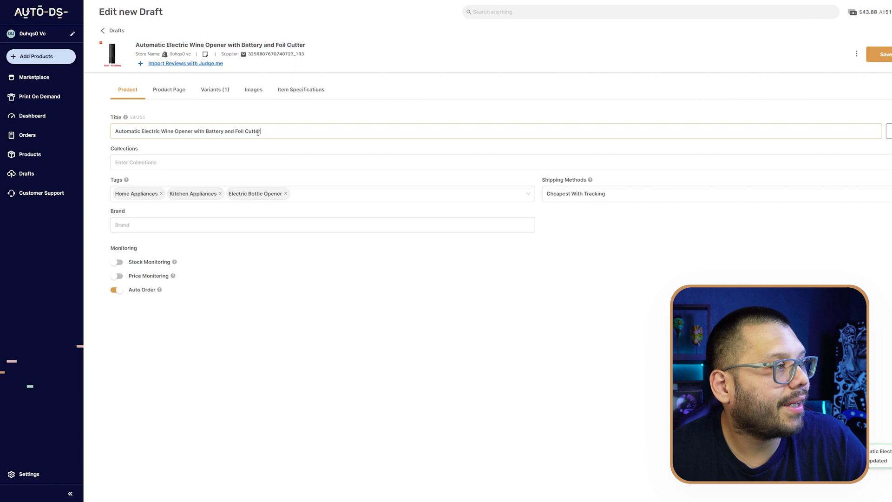
# Price the Color: Black variant at 100% profit, reviewing the $37.22 sell price and $18.20 total profit.
pyautogui.click(180, 91)
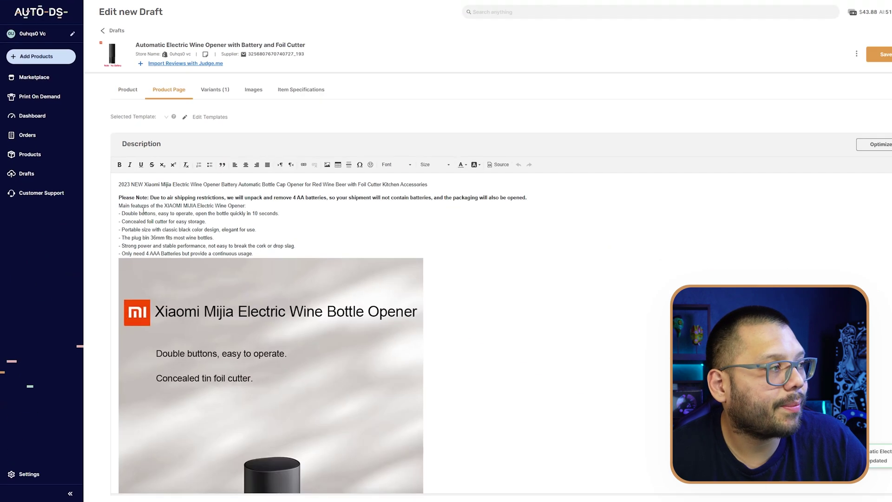
pyautogui.click(215, 89)
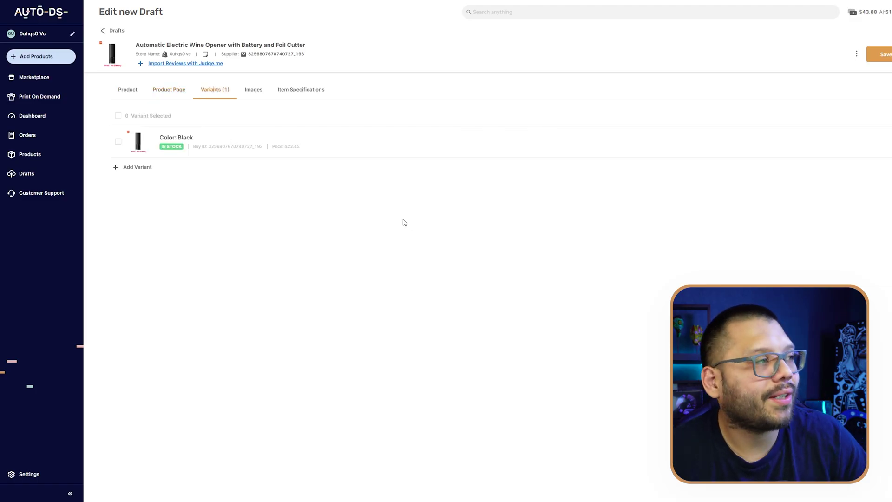
pyautogui.click(826, 218)
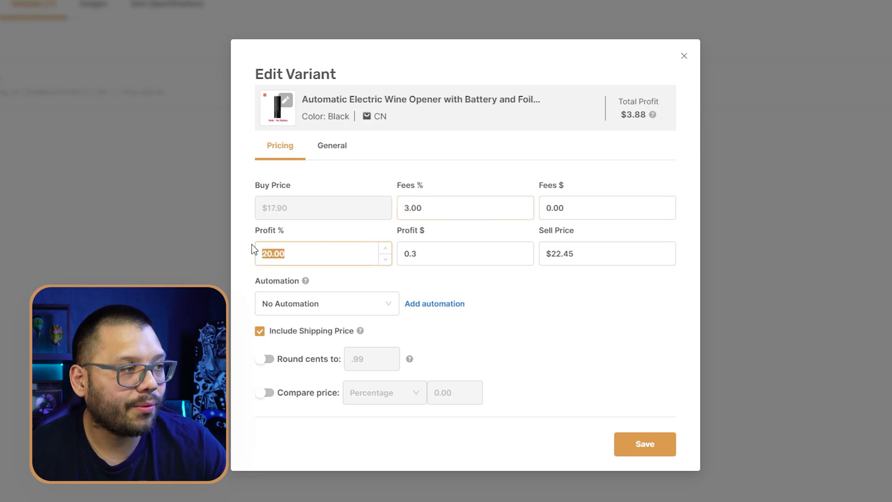
pyautogui.click(559, 282)
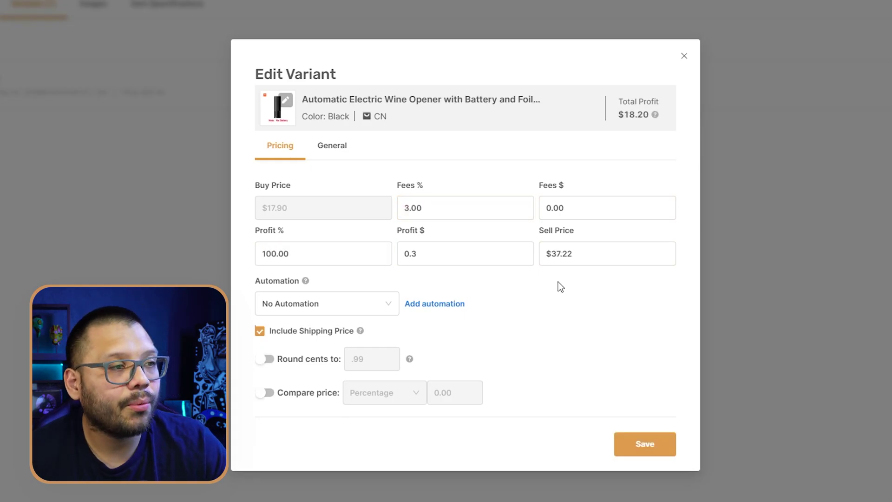
pyautogui.click(607, 257)
pyautogui.doubleClick(652, 115)
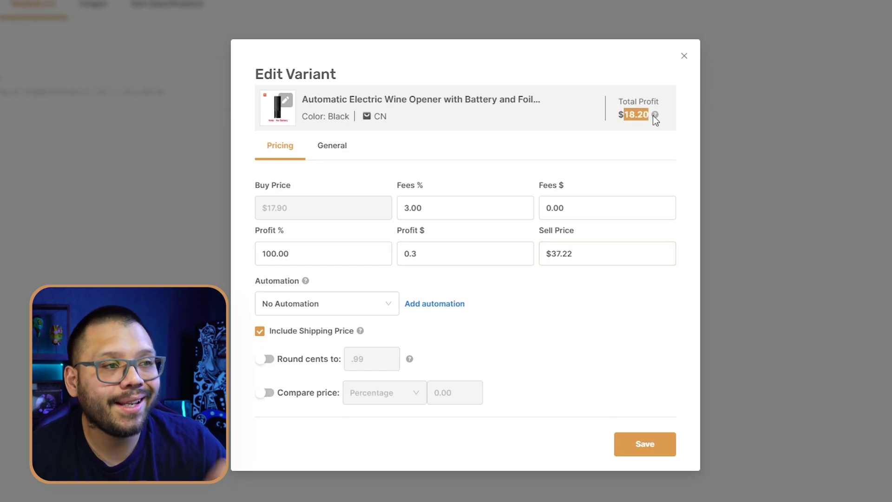
pyautogui.click(652, 176)
pyautogui.click(452, 211)
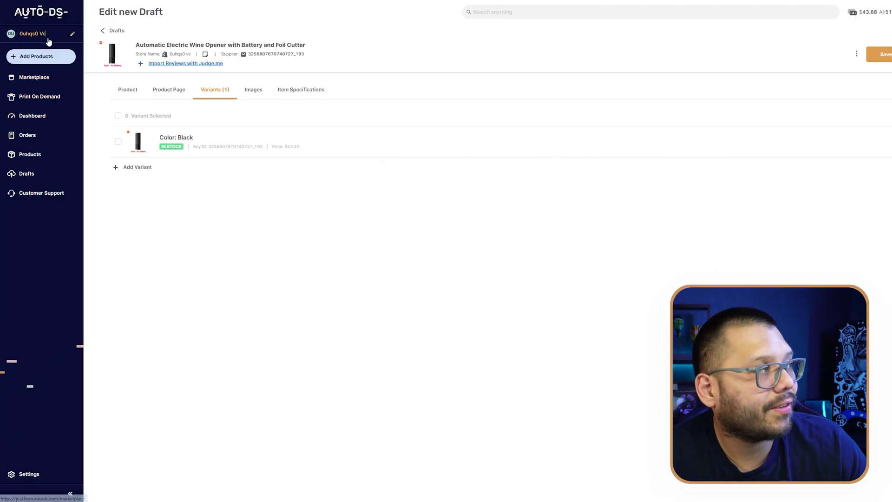
# View the Orders page and the first order's status options.
pyautogui.click(56, 139)
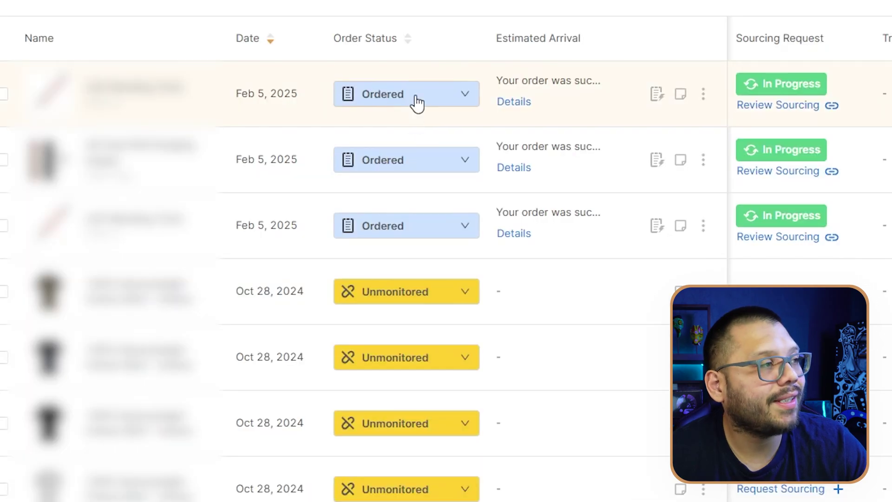
pyautogui.click(417, 104)
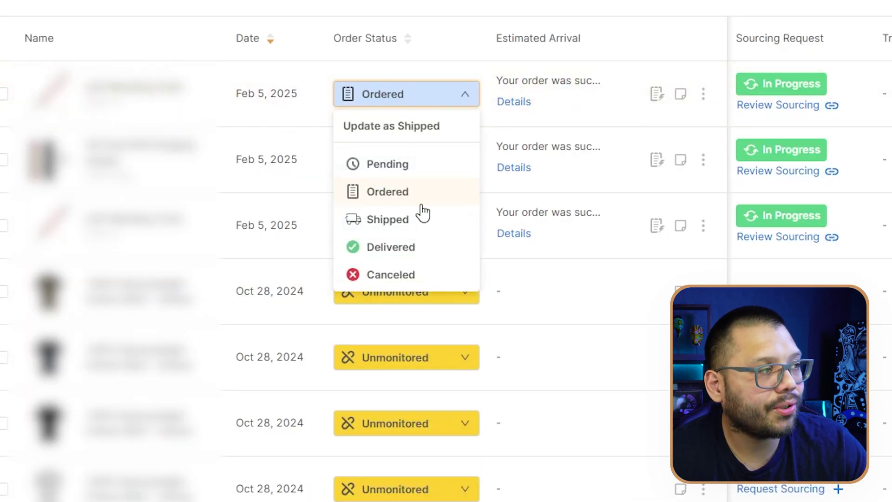